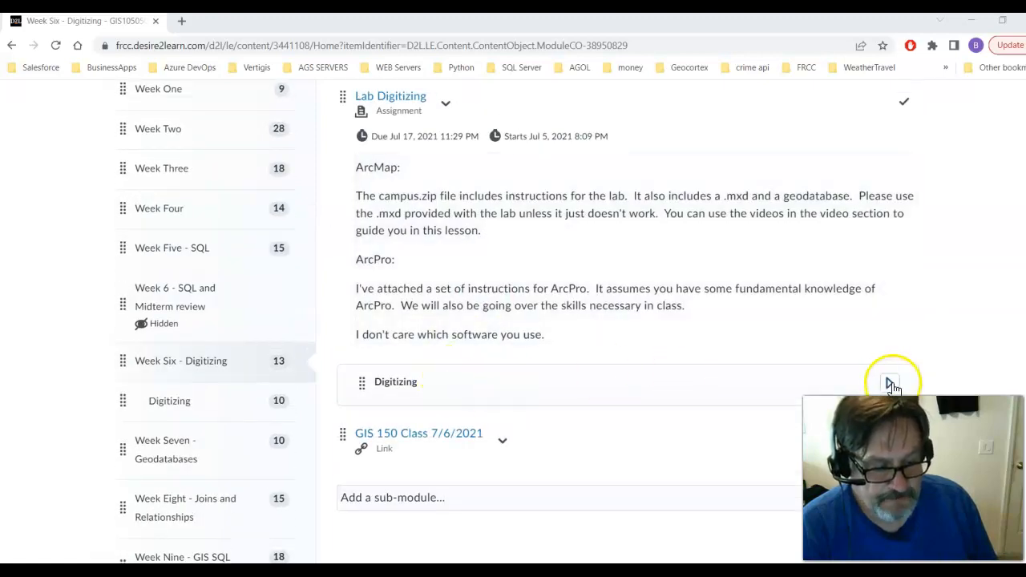
Open the dgz file from the Digitizing submodule of Week Six and start its download
click(892, 385)
scroll(457, 391, down, 4)
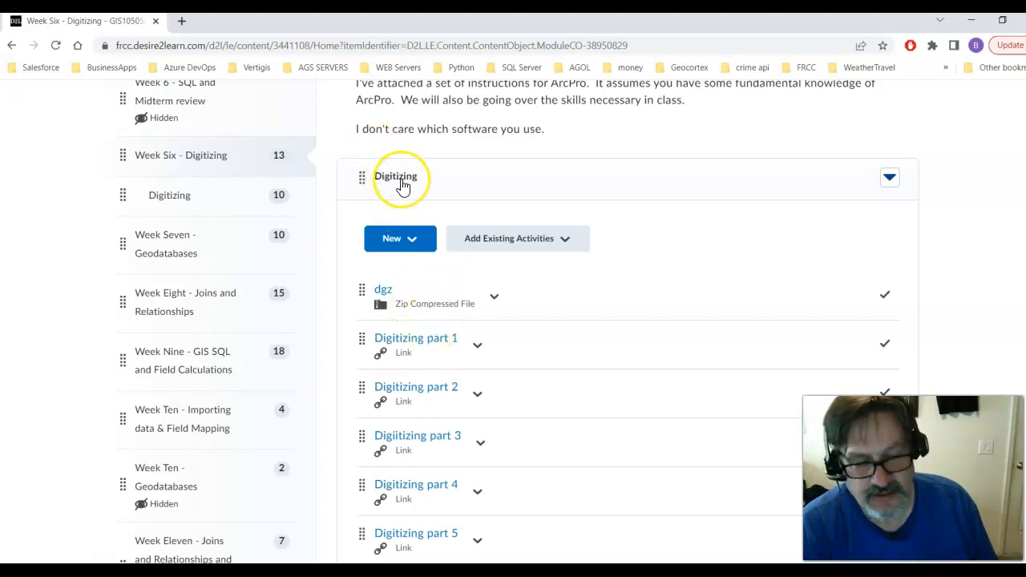
click(386, 295)
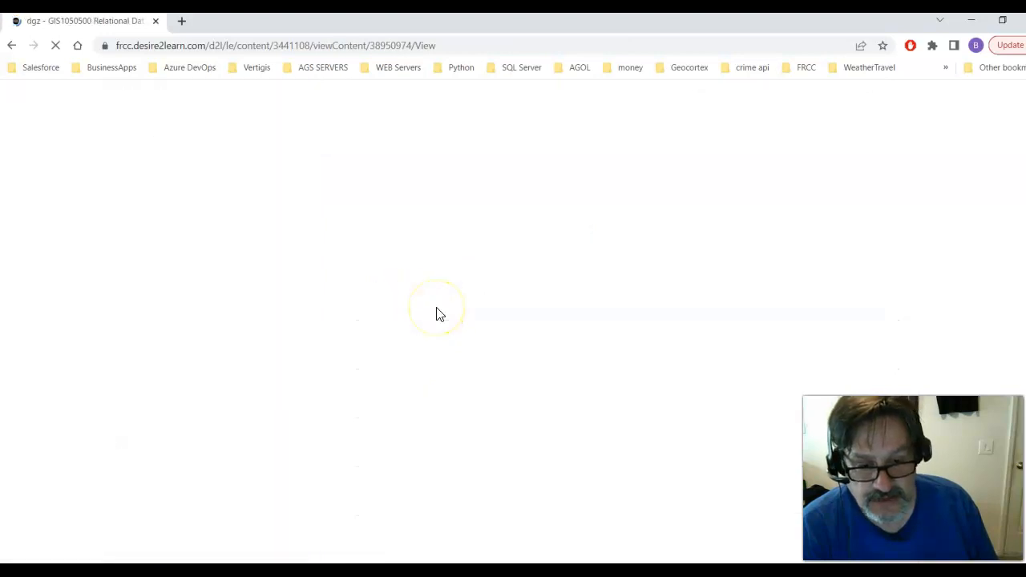
click(270, 360)
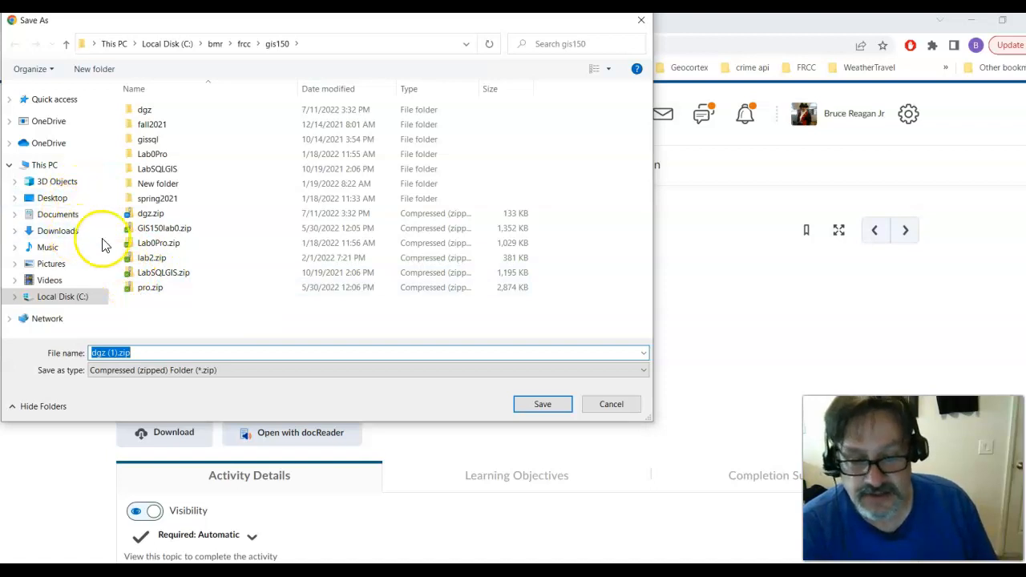
Create a new folder named handsOn inside the gis150 folder
right_click(249, 317)
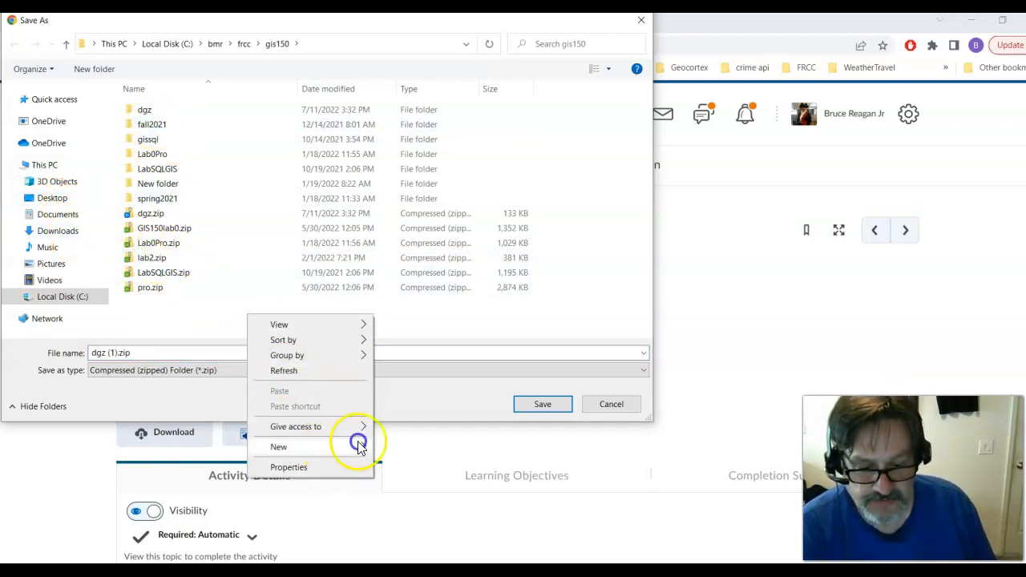
mouse_move(328, 442)
click(405, 271)
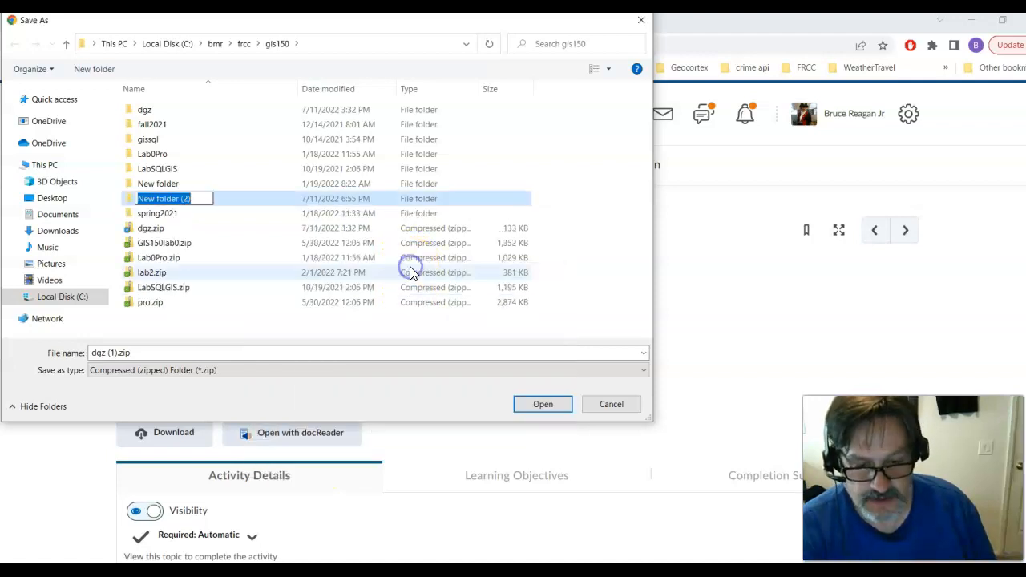
text(hands)
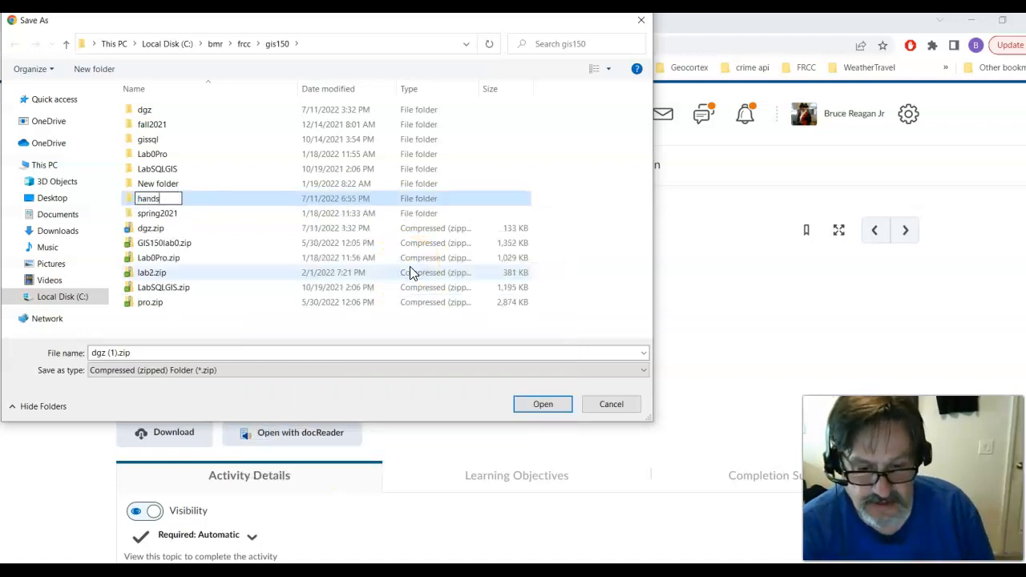
text(On)
key(Return)
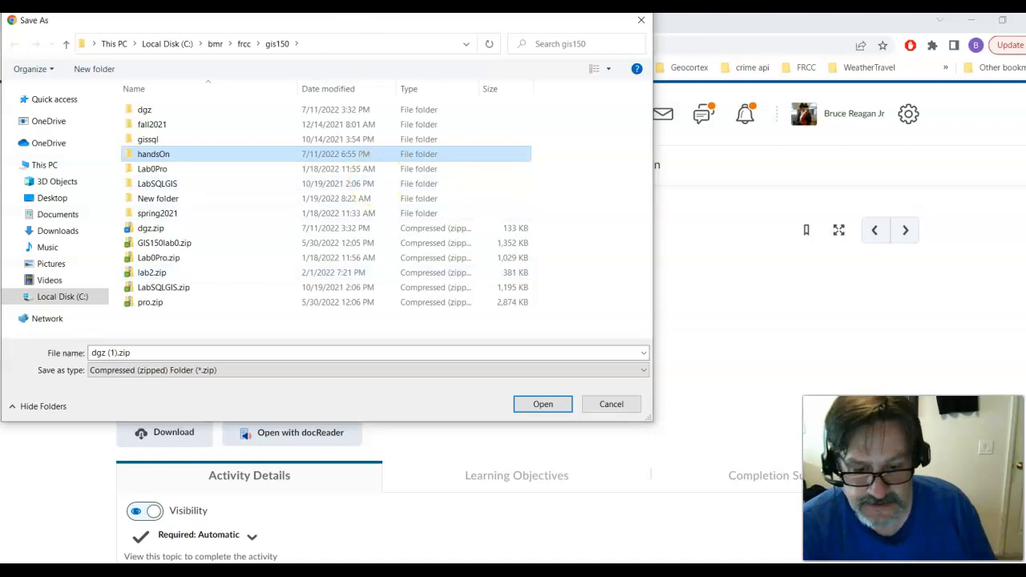
Save the download in the handsOn folder under the file name dgz.zip
double_click(198, 156)
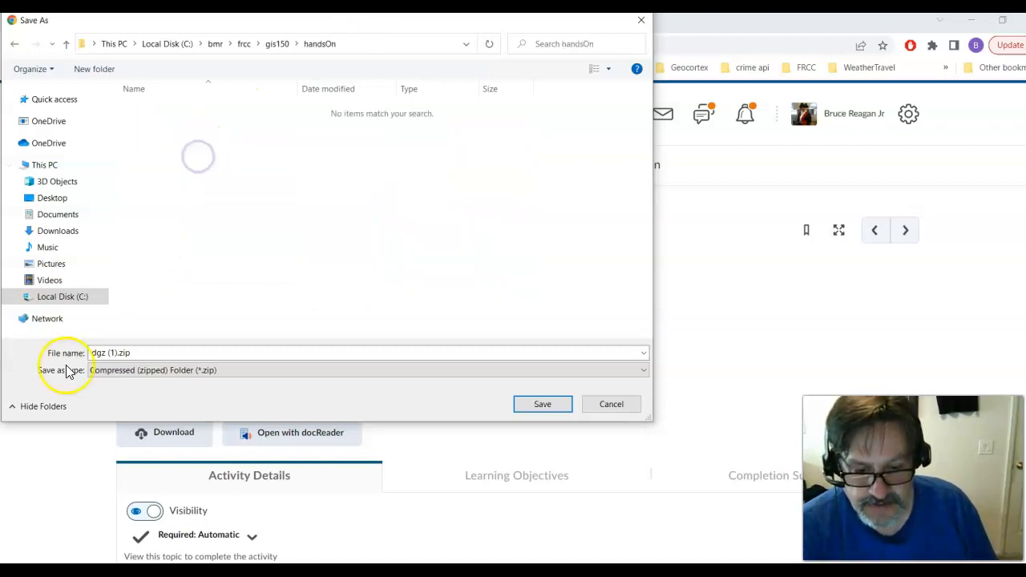
click(106, 358)
click(107, 353)
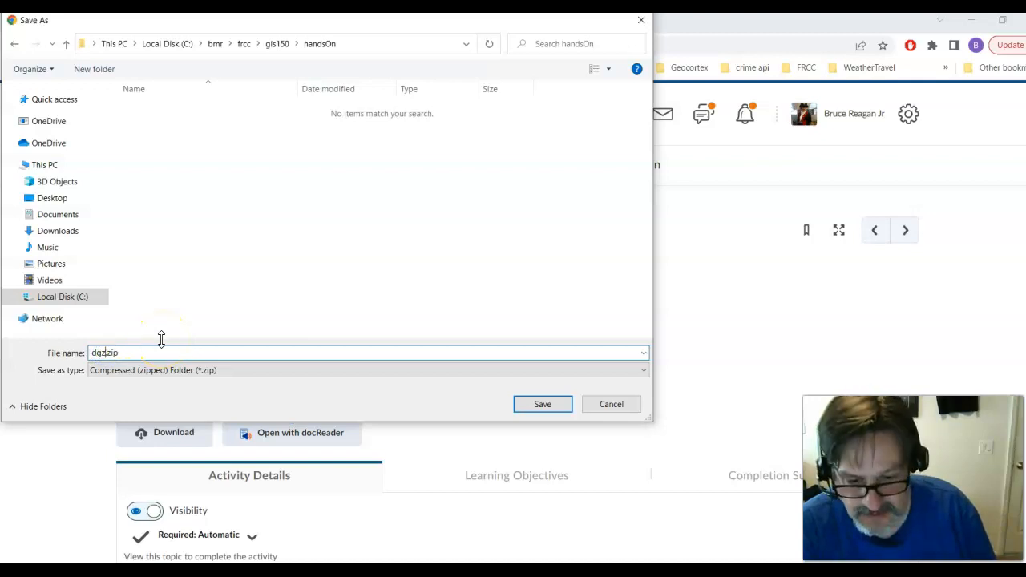
click(559, 408)
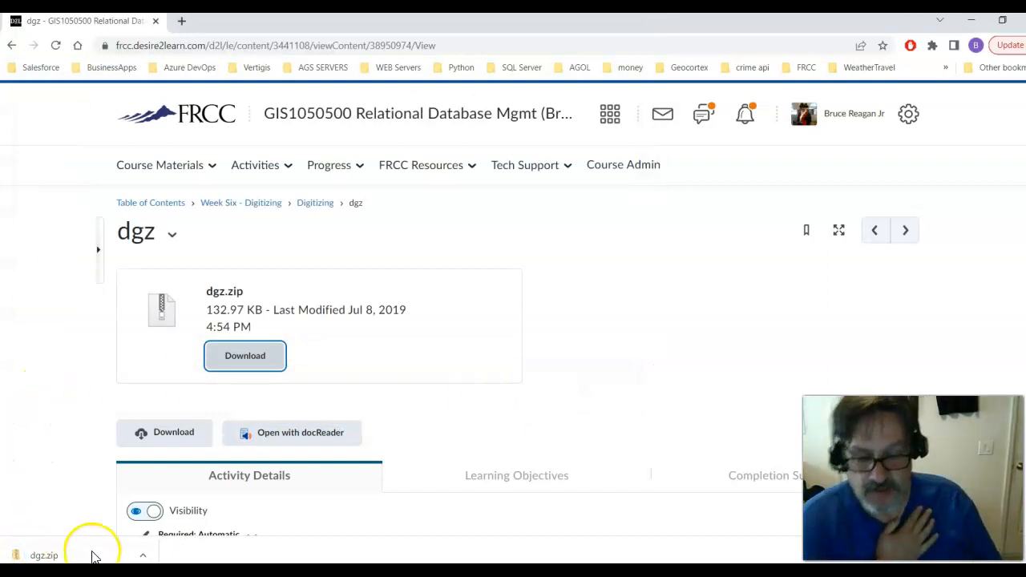
Show the downloaded dgz.zip in its folder and extract it to C:\bmr\frcc\gis150\handsOn\dgz
click(146, 556)
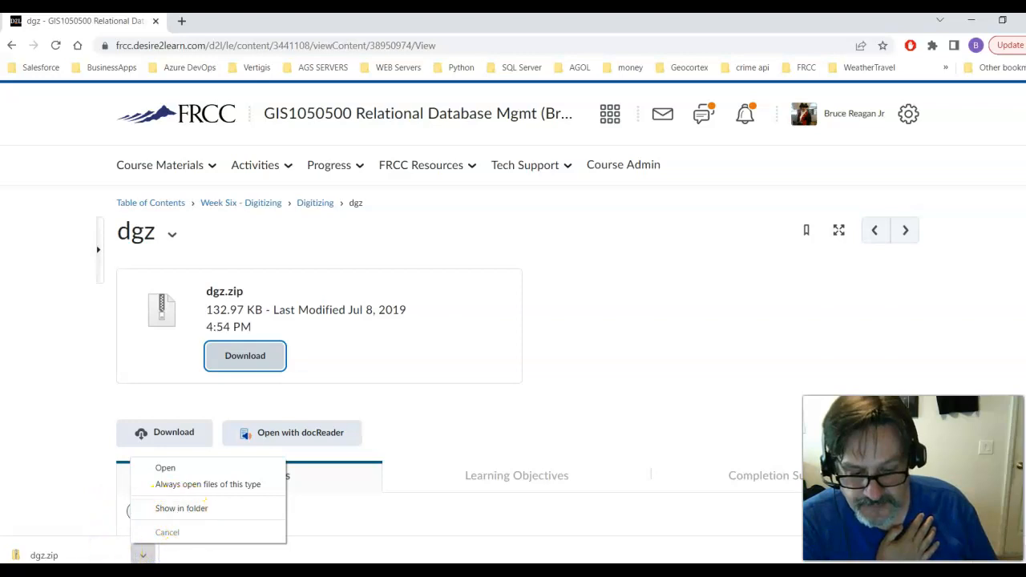
click(183, 508)
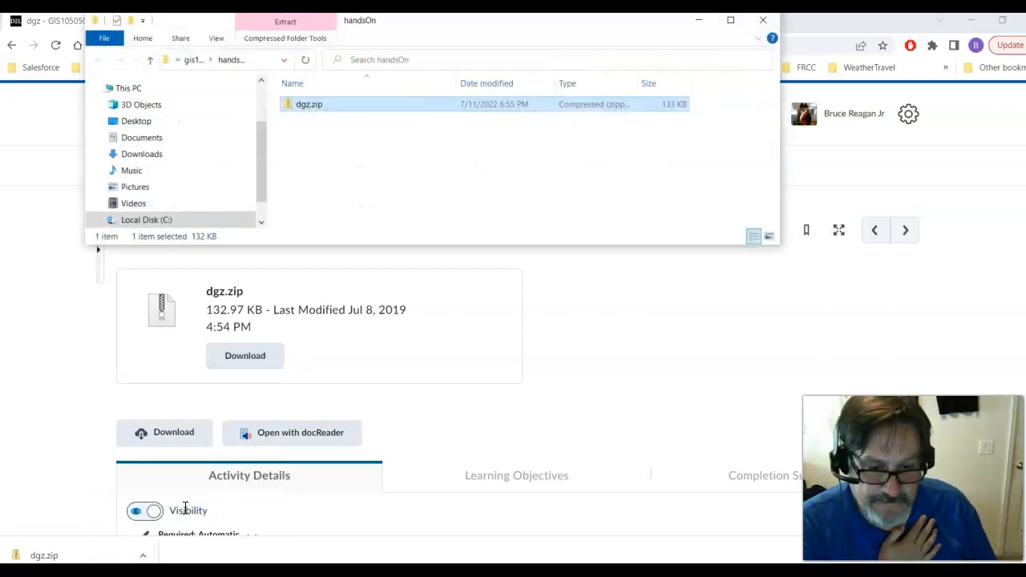
right_click(307, 106)
click(347, 153)
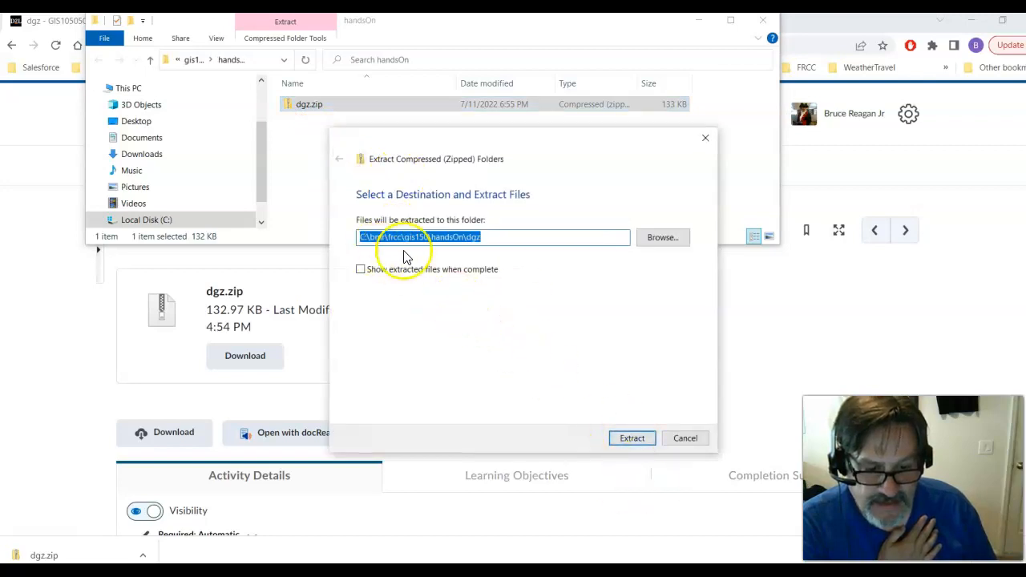
click(634, 438)
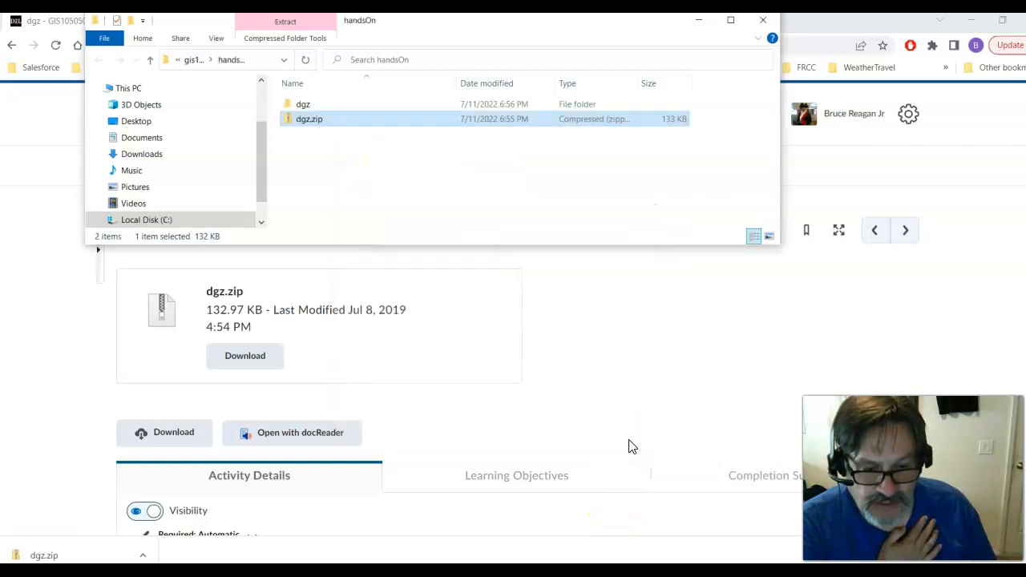
Delete the dgz.zip archive from the handsOn folder
click(352, 105)
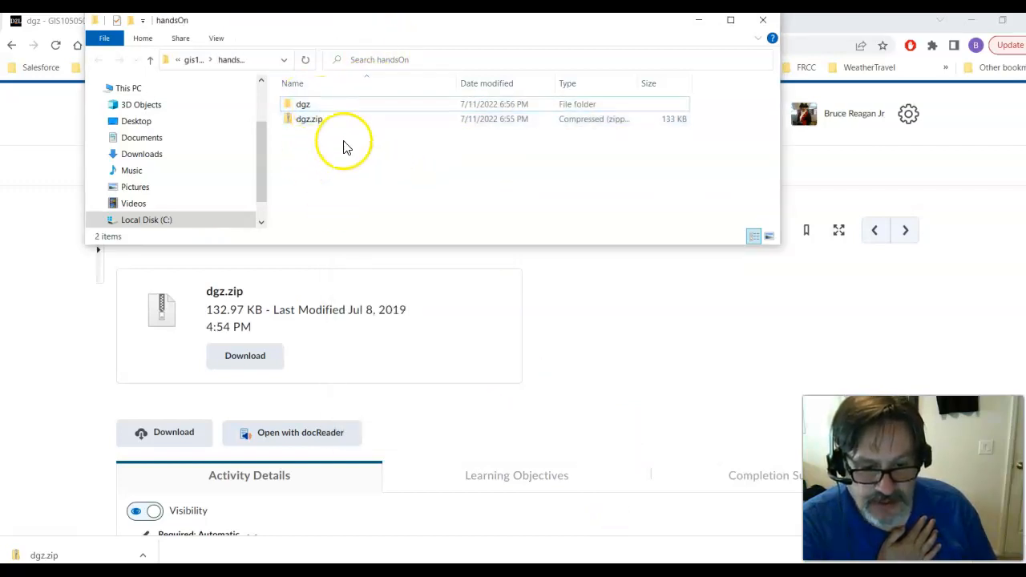
click(327, 120)
right_click(327, 120)
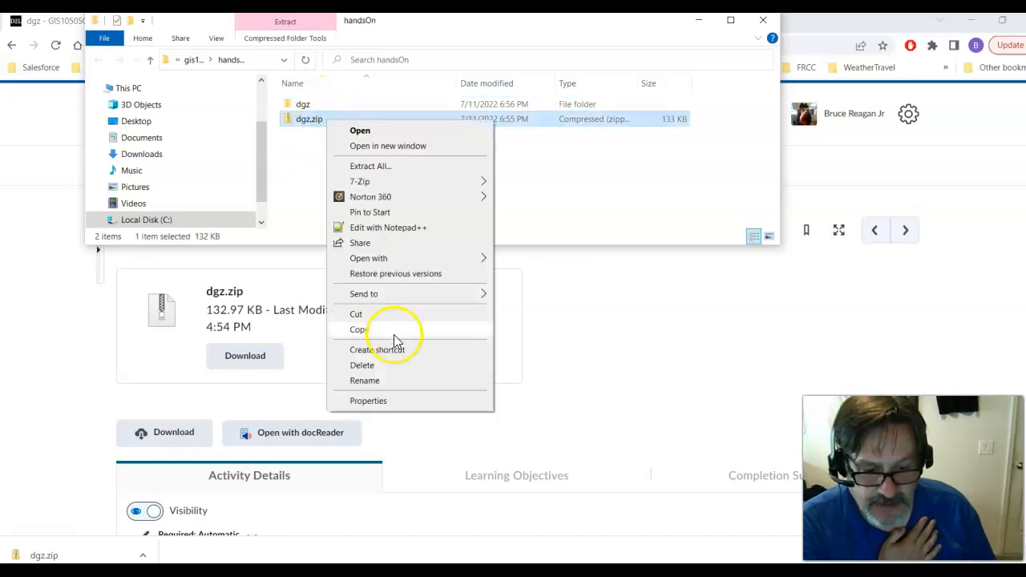
click(410, 366)
Open the extracted dgz folder, examine the files inside digiclass.gdb, and return to the dgz folder
click(311, 107)
double_click(310, 107)
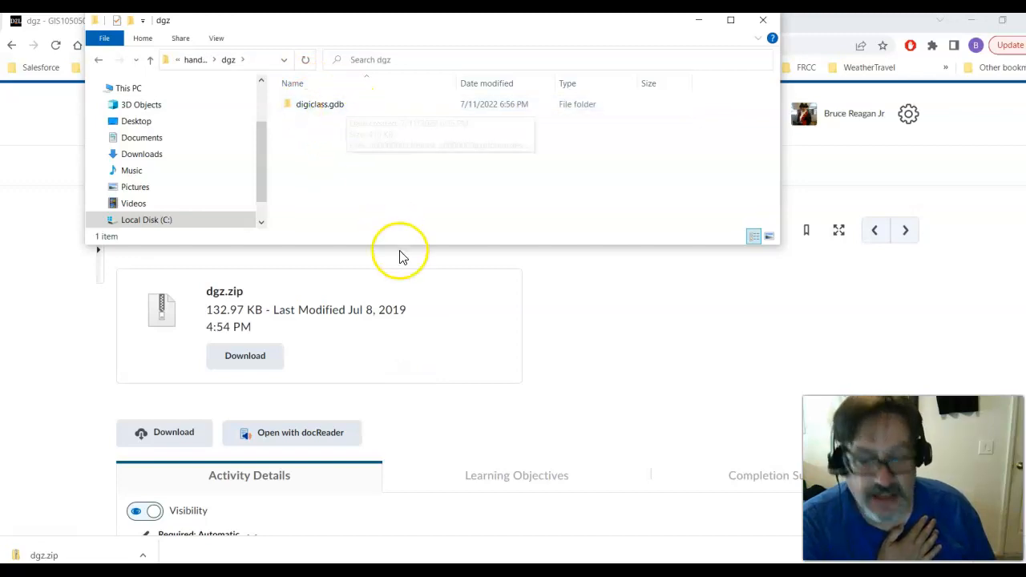
drag(396, 296, 396, 425)
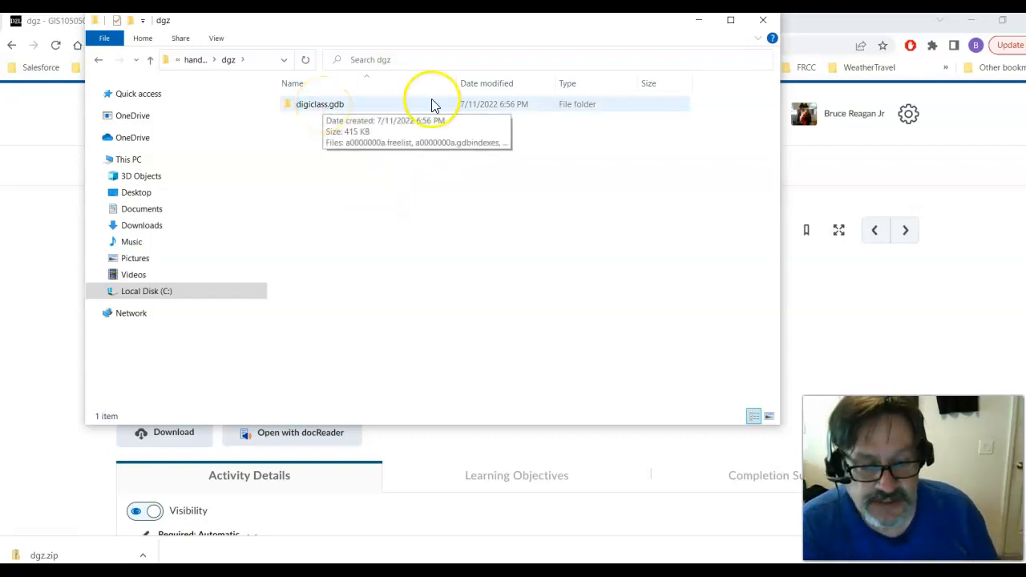
double_click(332, 112)
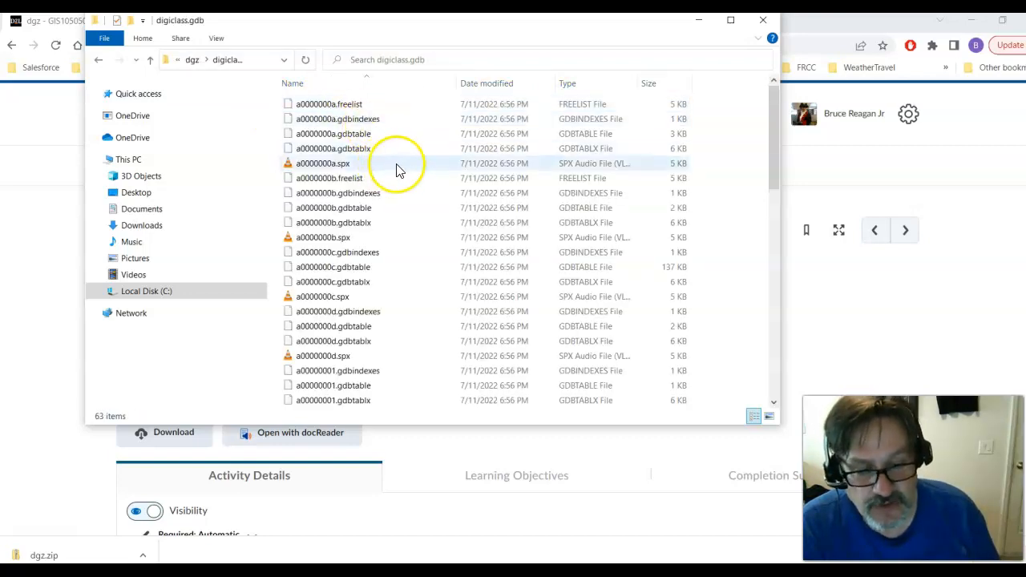
scroll(398, 170, down, 7)
scroll(400, 177, down, 7)
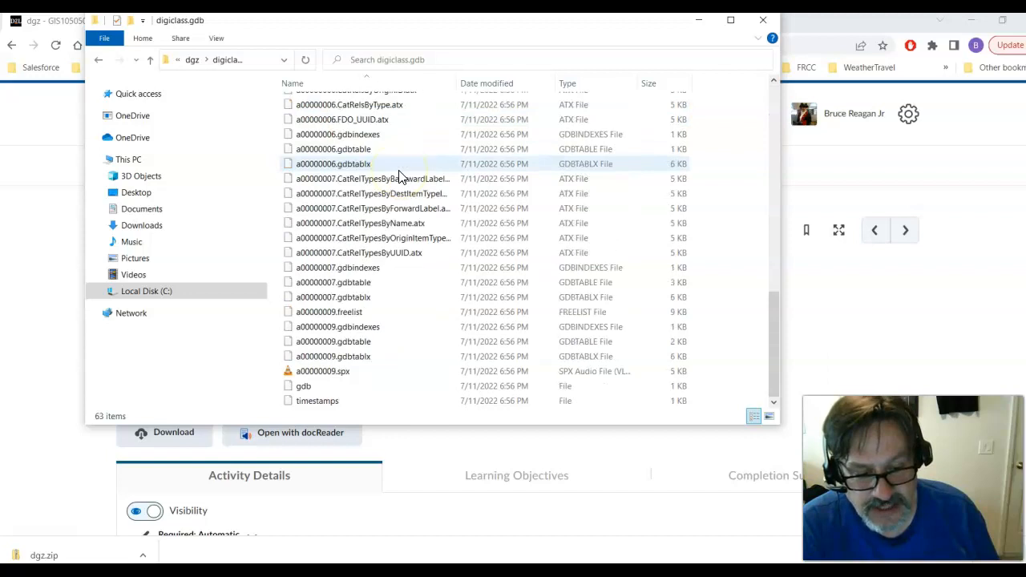
scroll(403, 178, up, 12)
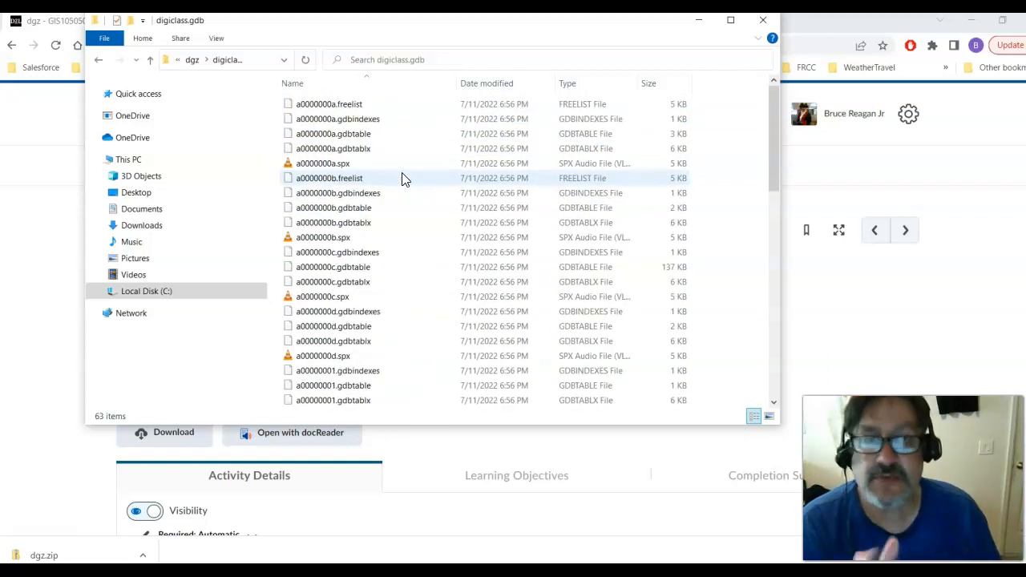
scroll(403, 178, down, 14)
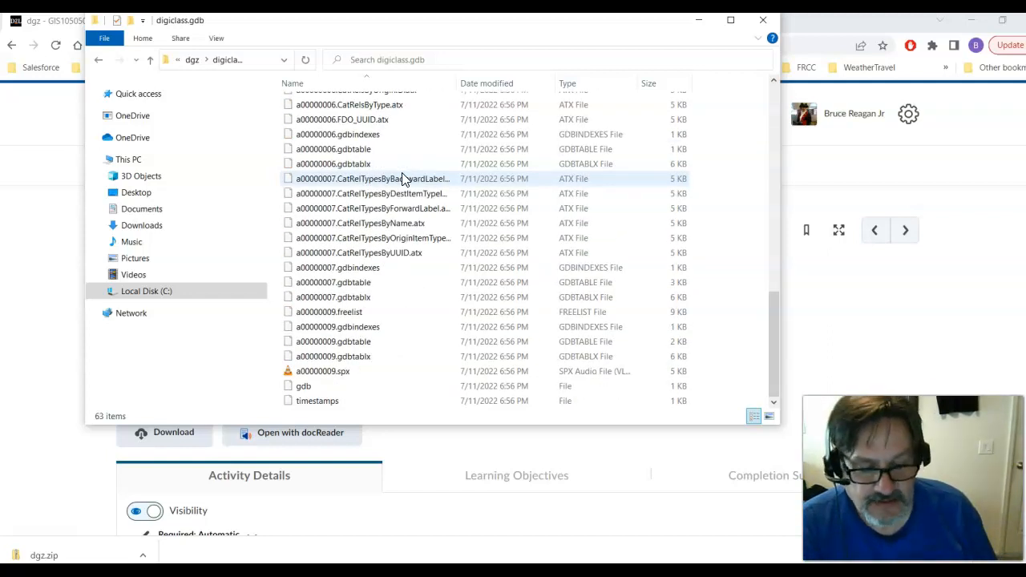
scroll(433, 329, up, 12)
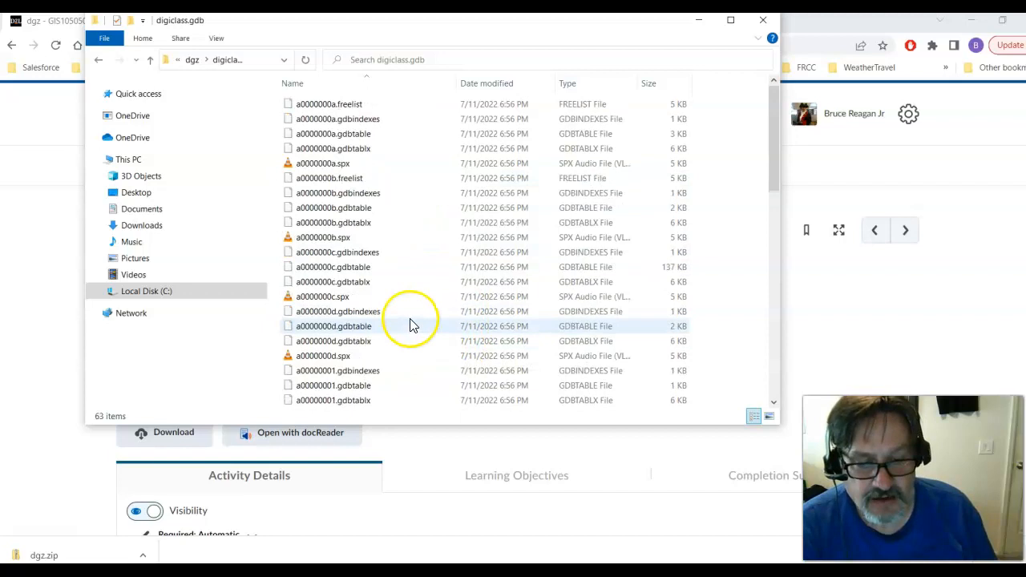
click(194, 59)
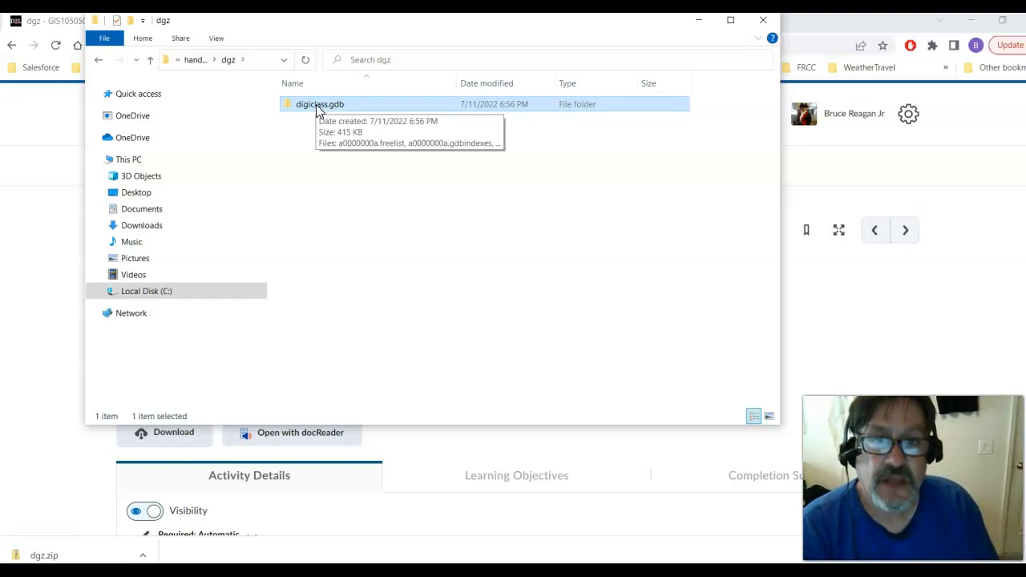
Review the 7-Zip compression options for the digiclass.gdb folder and look at the folder's contents again
click(321, 150)
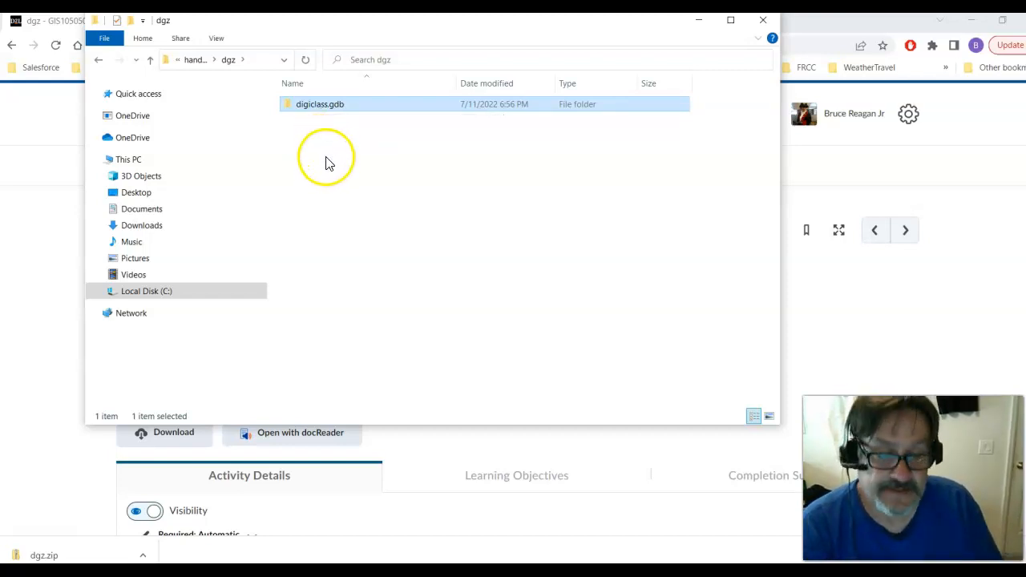
click(313, 110)
right_click(313, 110)
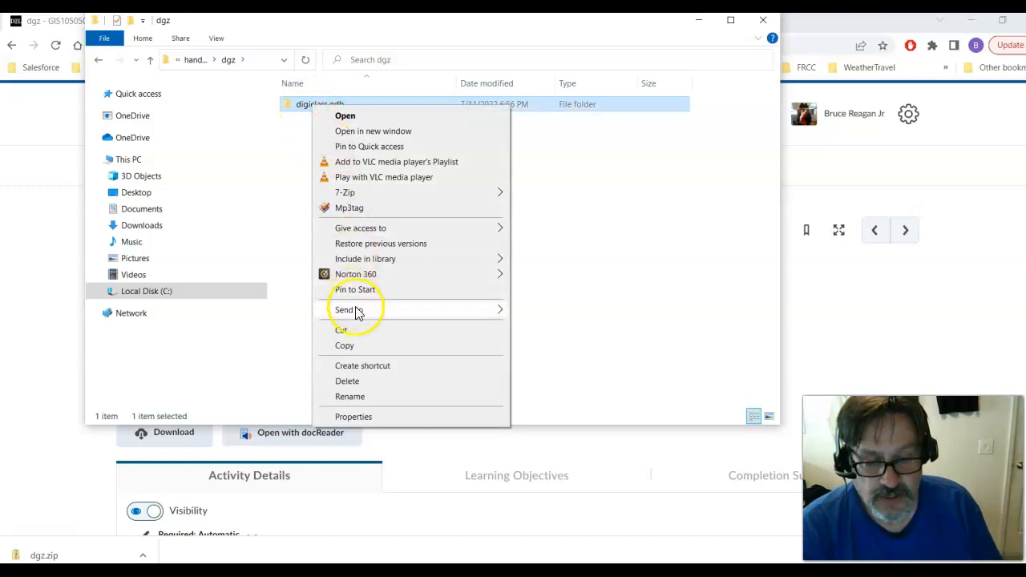
mouse_move(345, 192)
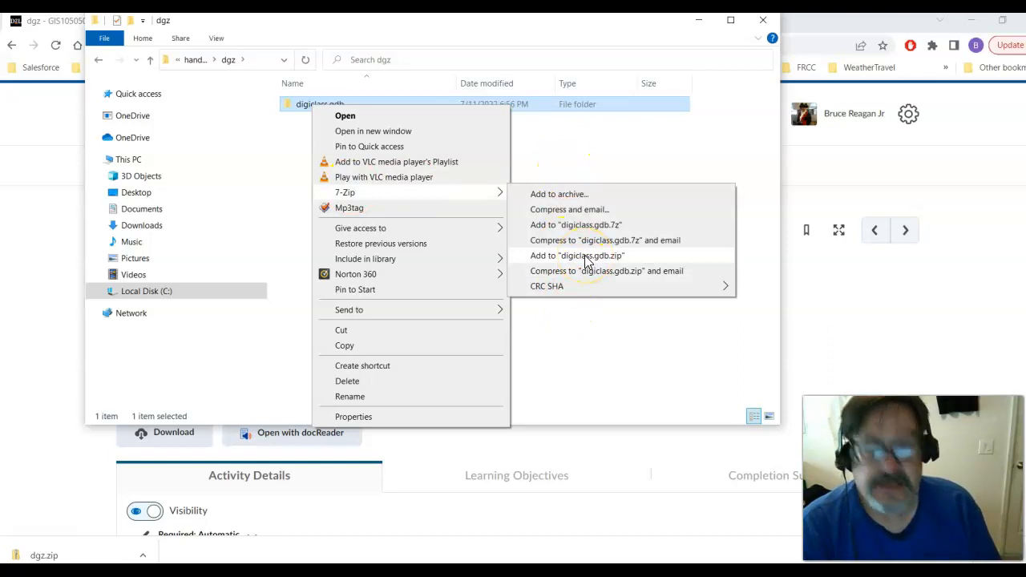
click(547, 251)
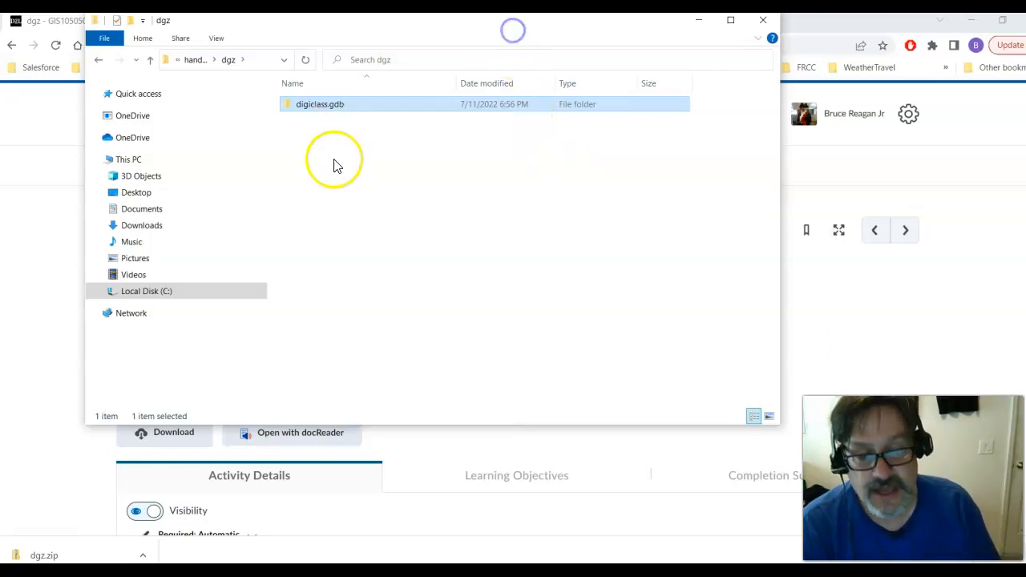
double_click(336, 105)
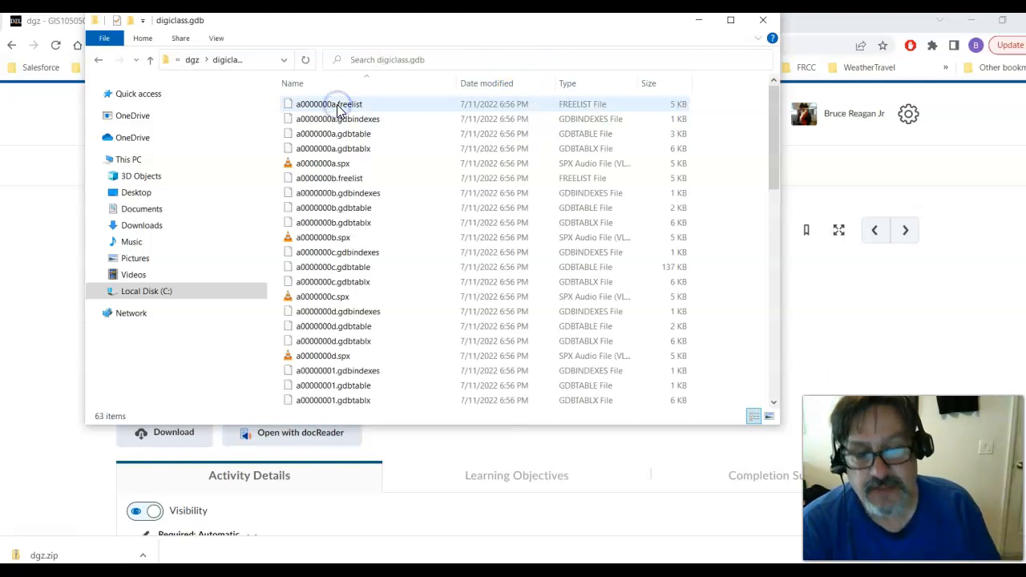
click(193, 60)
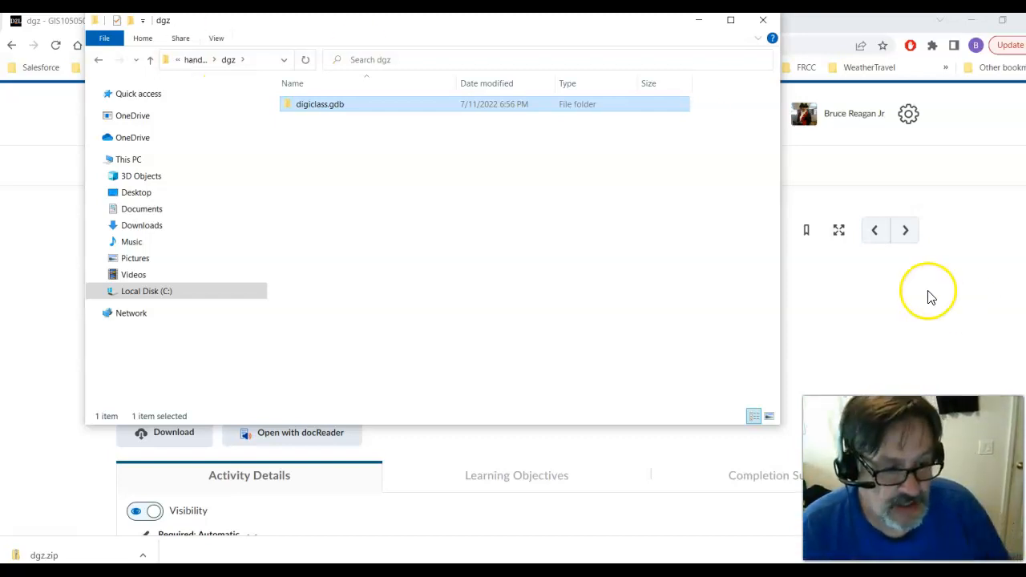
Close the dgz folder window, minimize the course page, and launch ArcGIS Pro
click(763, 21)
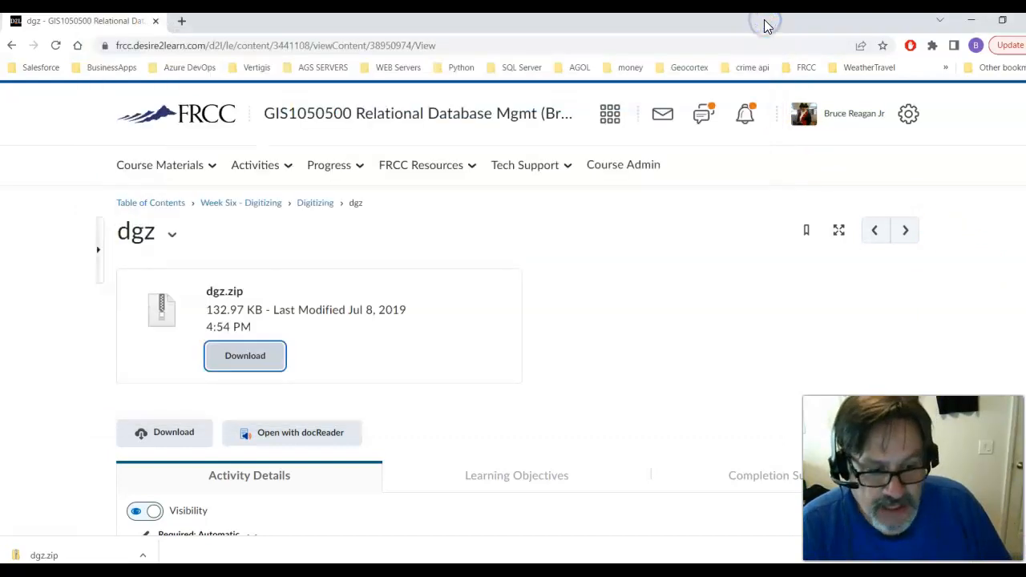
click(970, 22)
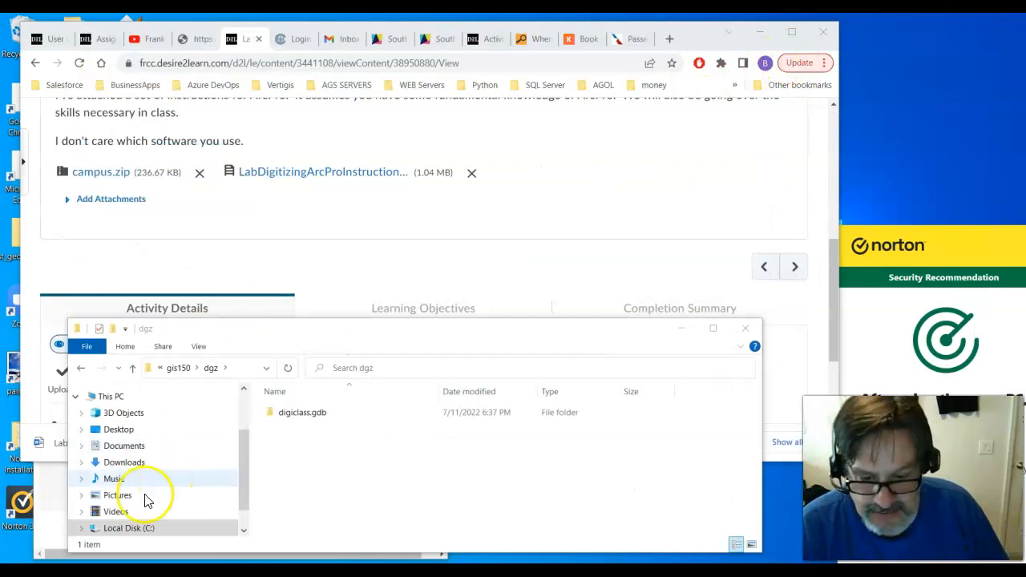
key(super)
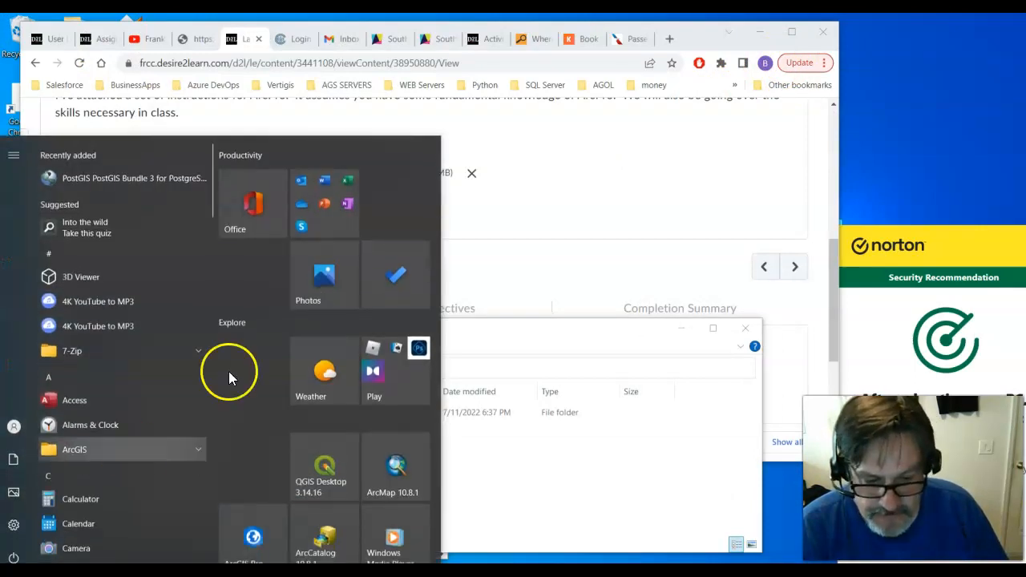
click(256, 535)
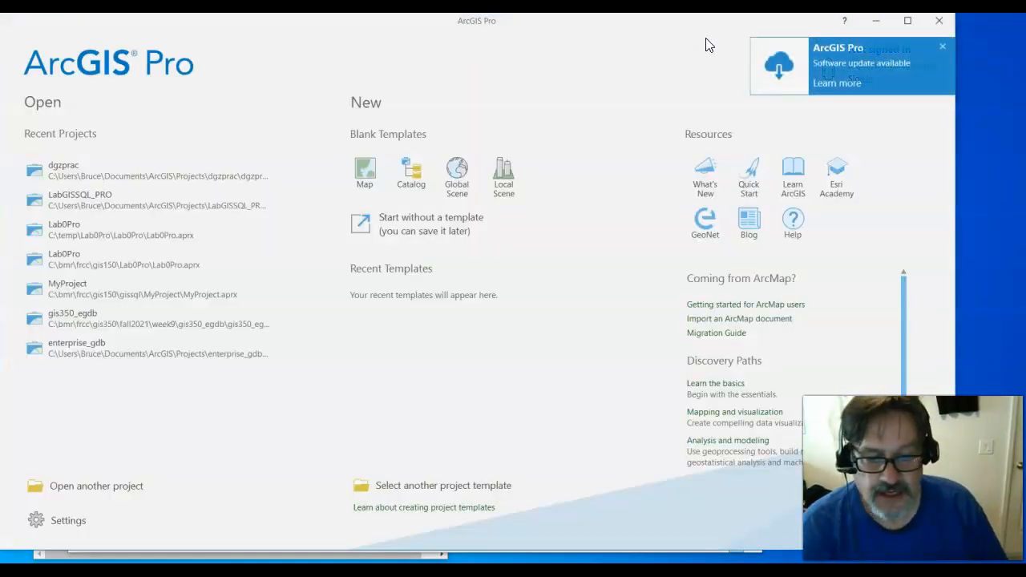
click(696, 49)
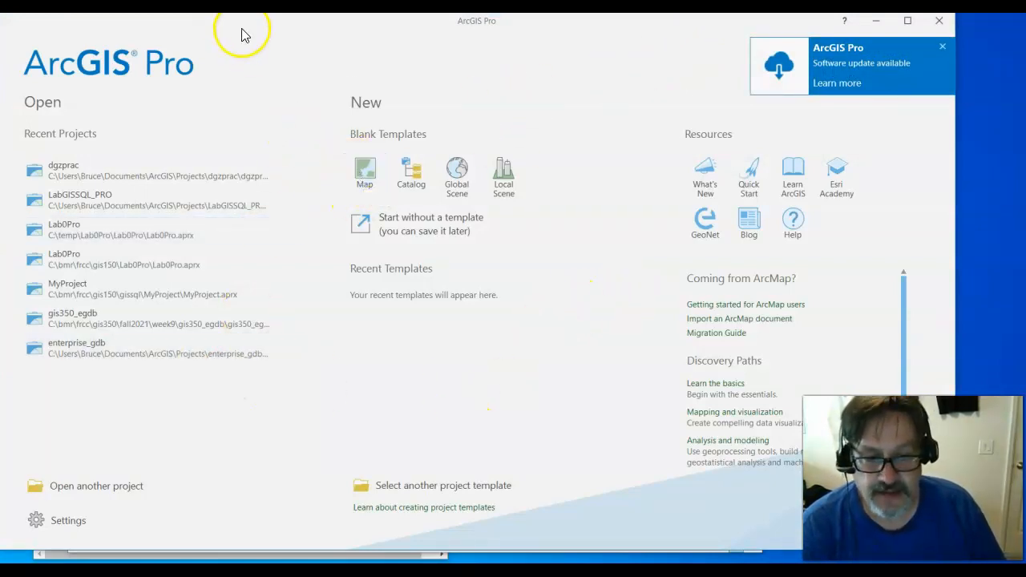
Start a new project from the blank Map template and name it digitizeHandsOn
drag(244, 28, 259, 34)
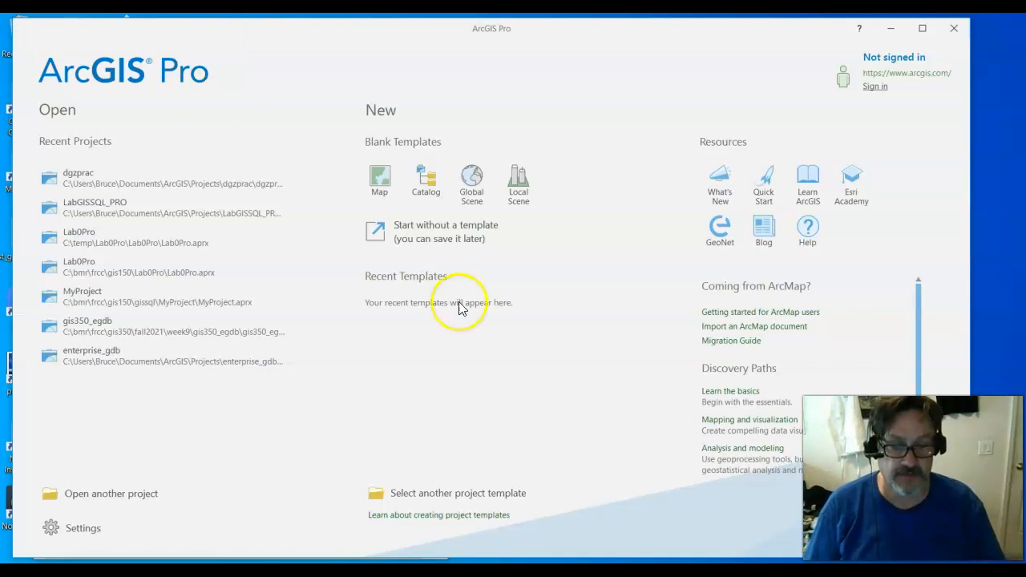
click(380, 181)
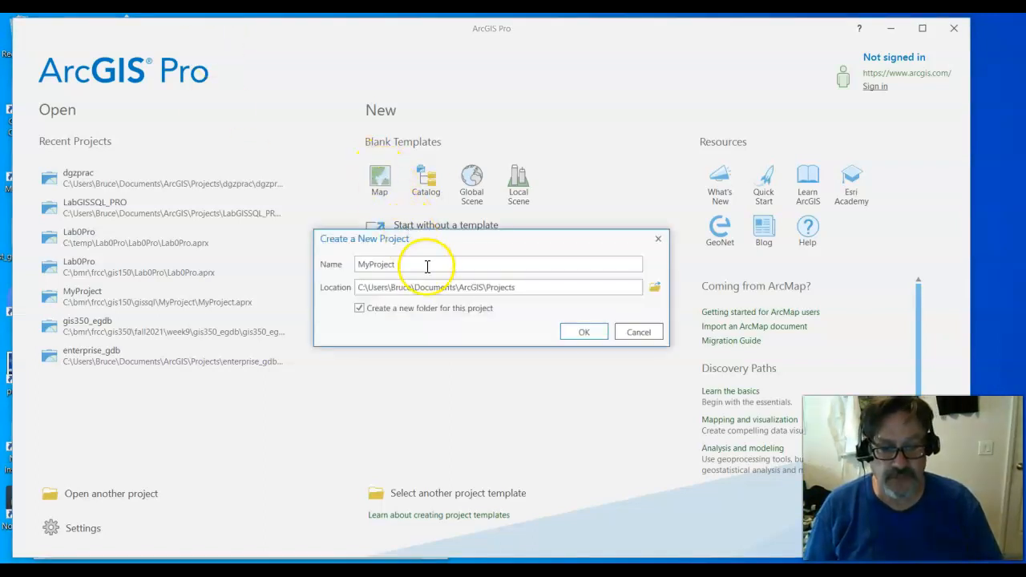
drag(429, 264, 317, 265)
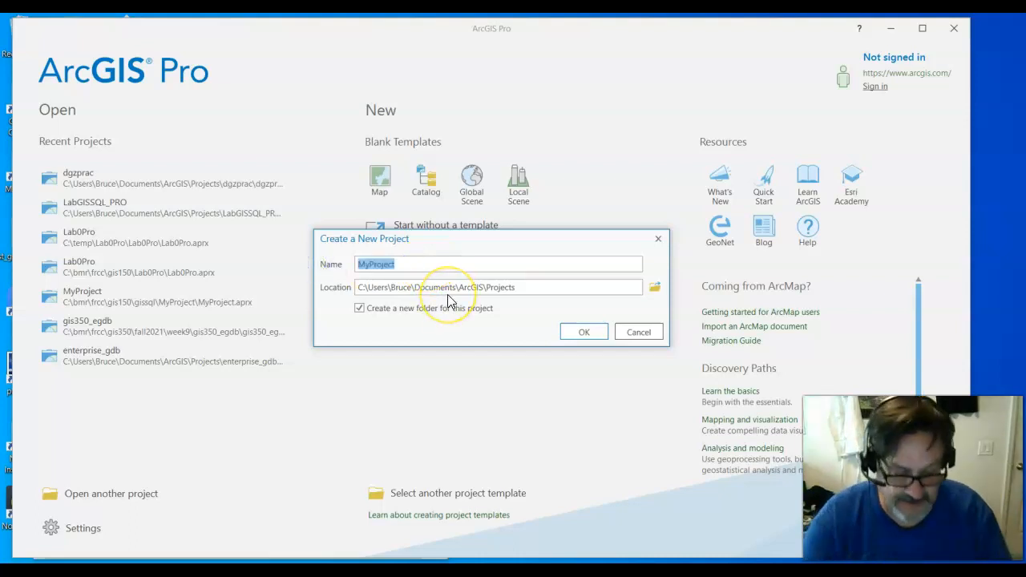
text(diitiz)
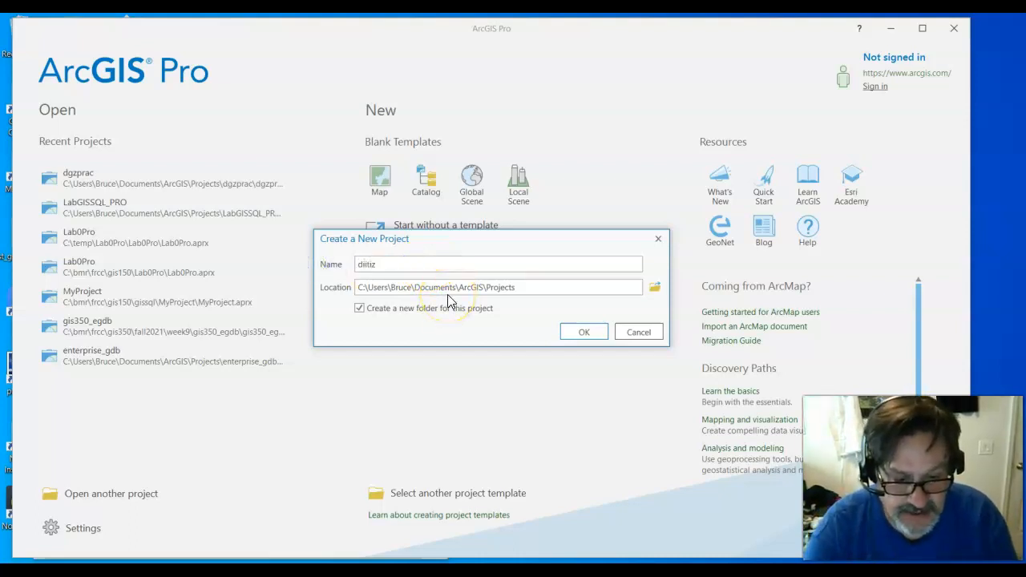
key(BackSpace)
key(BackSpace)
key(BackSpace)
text(ig)
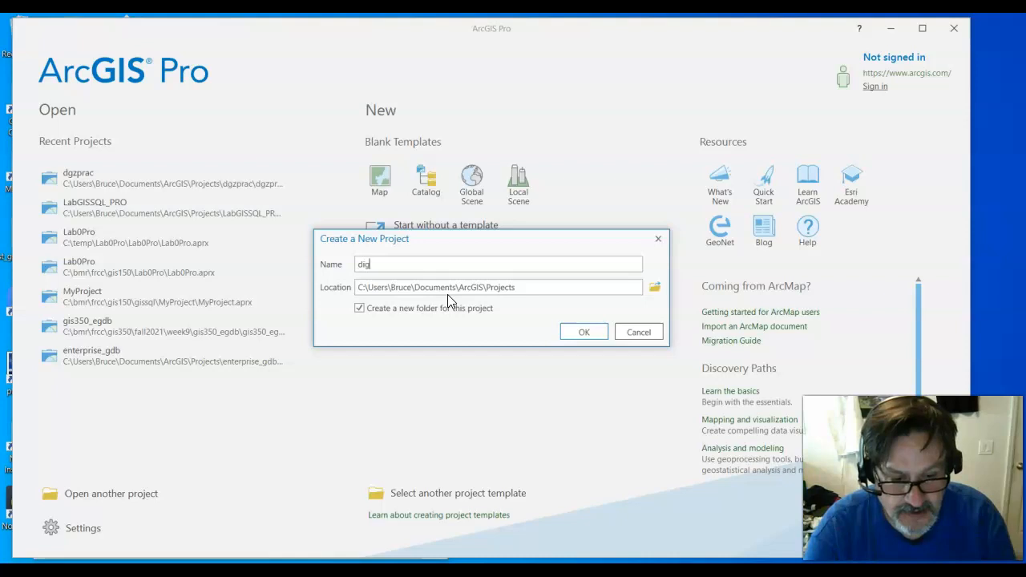
text(itizeHandsOn)
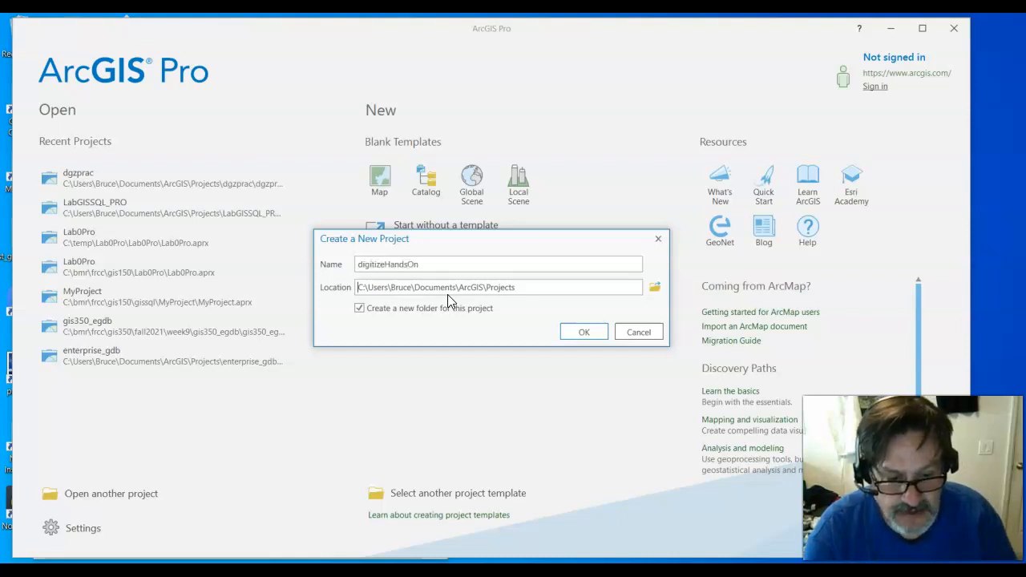
Set the project location to C:\bmr\frcc\gis150\handsOn and create the project in its own new folder
click(658, 289)
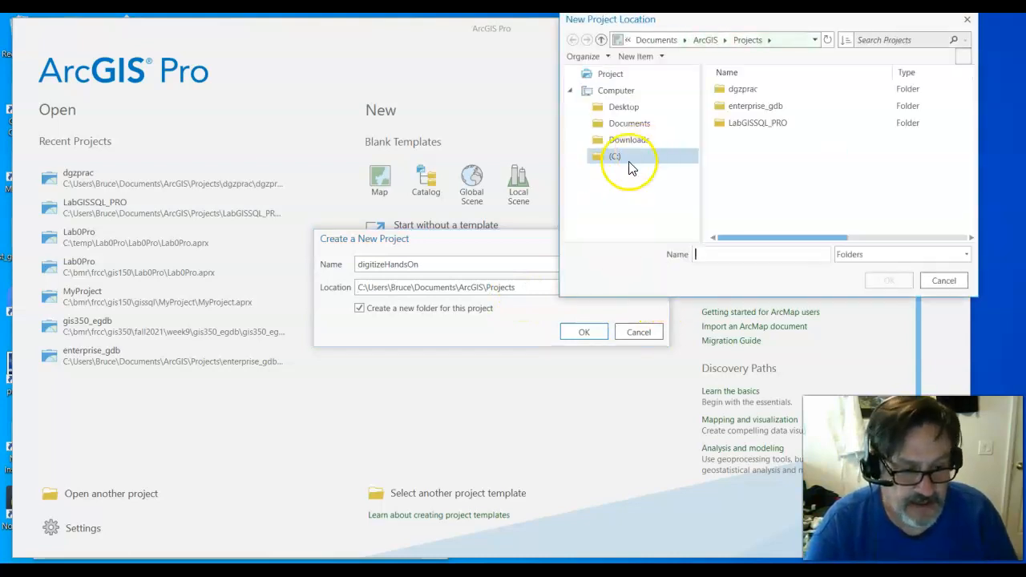
click(630, 163)
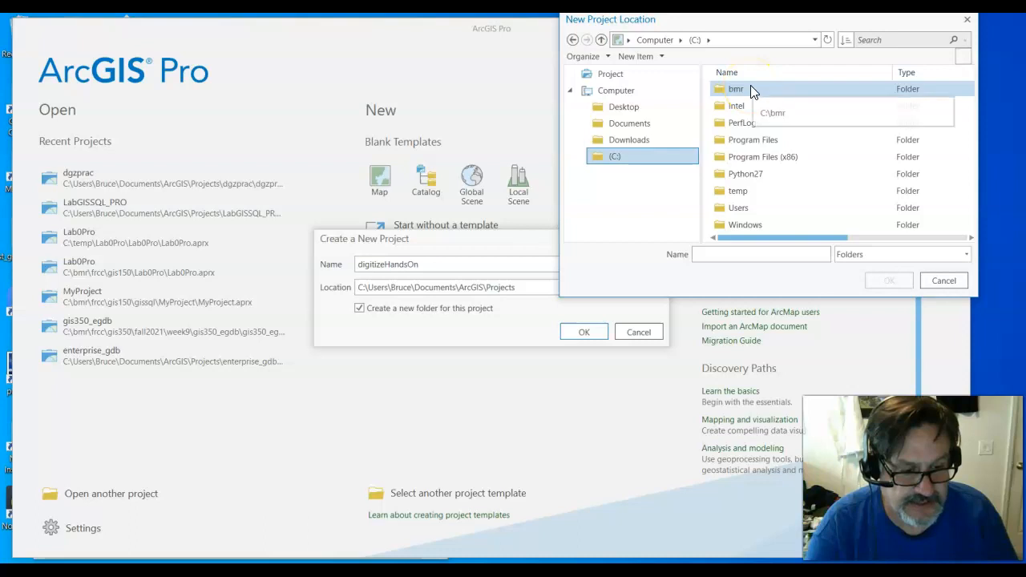
double_click(751, 88)
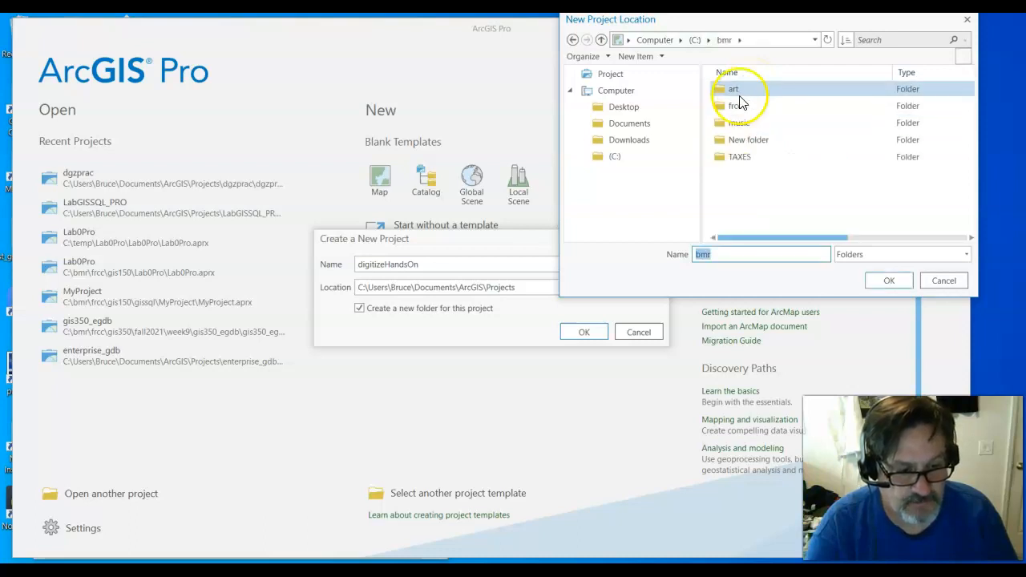
double_click(742, 107)
click(741, 89)
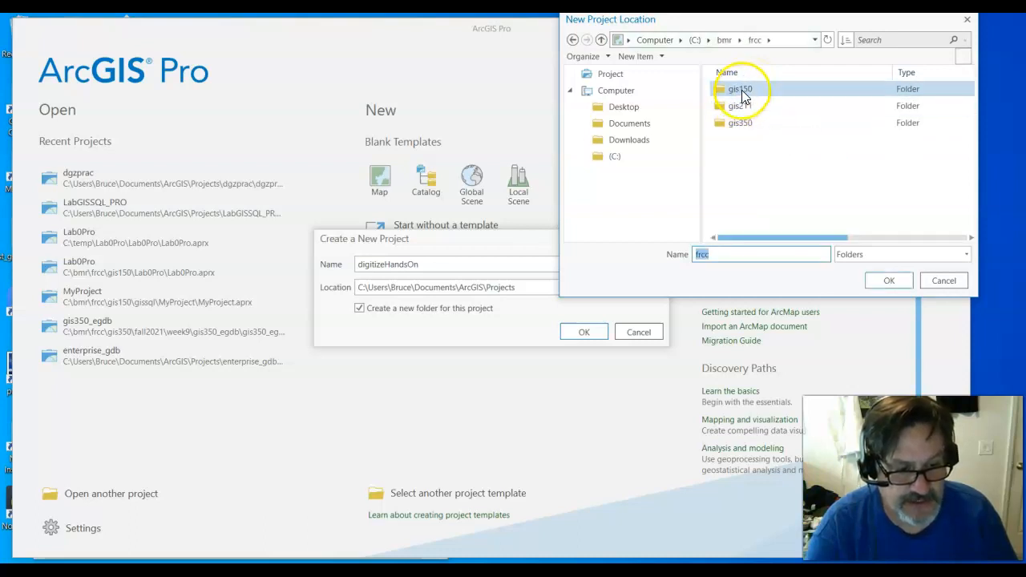
double_click(741, 90)
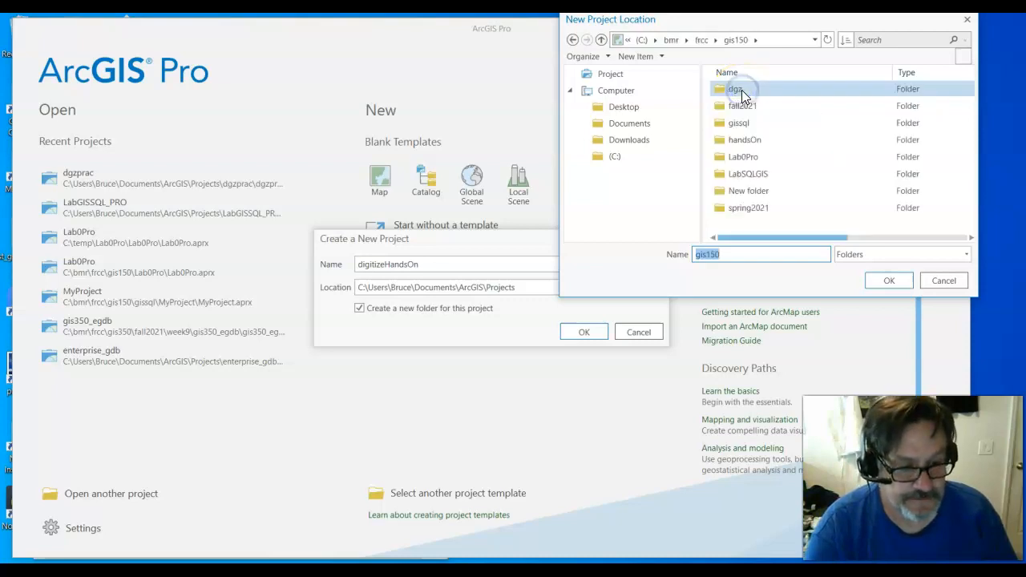
double_click(748, 139)
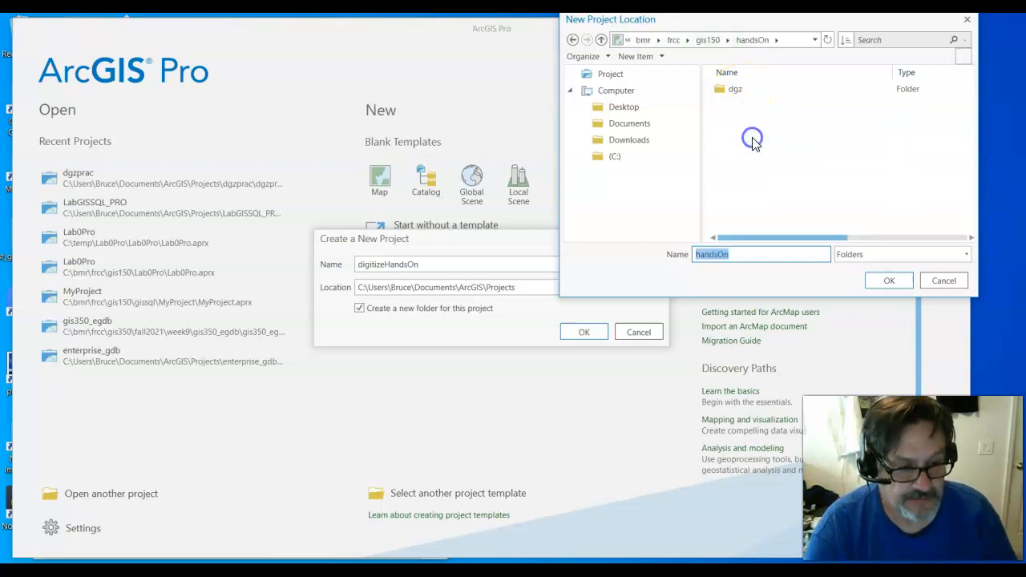
drag(762, 19, 749, 50)
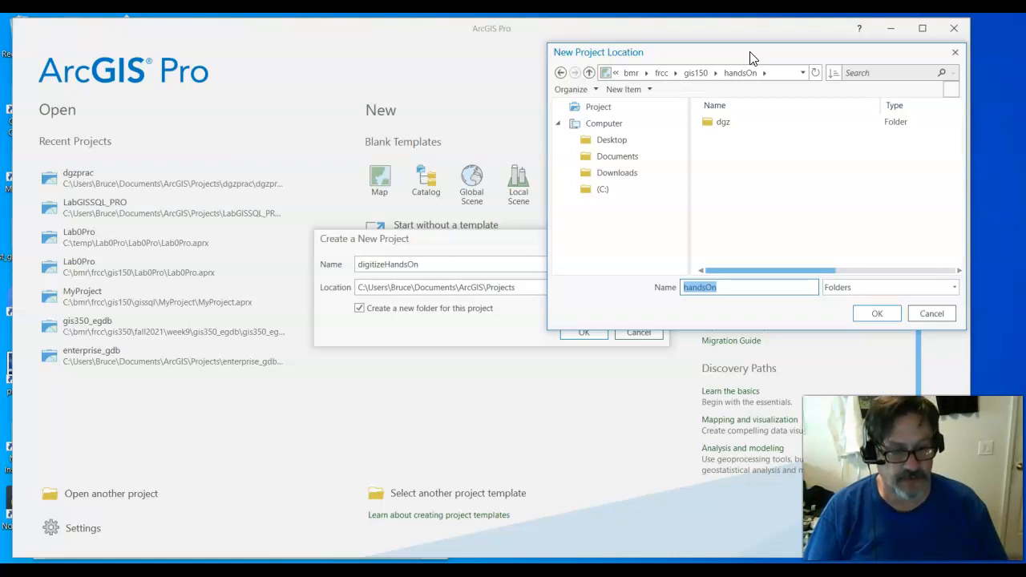
click(876, 314)
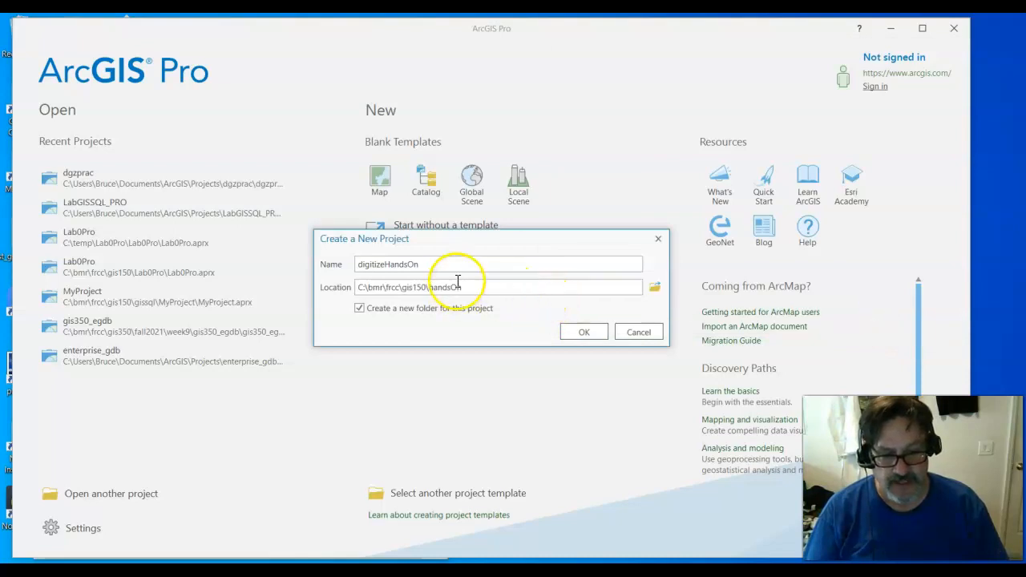
click(582, 331)
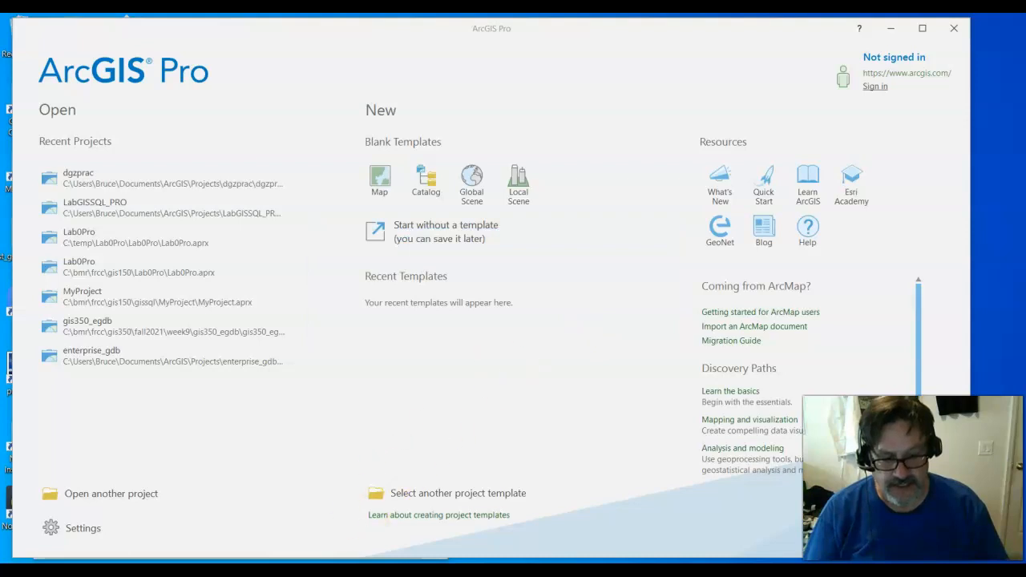
Bring up the new project's window and close the Attributes and Create Features panes
click(391, 571)
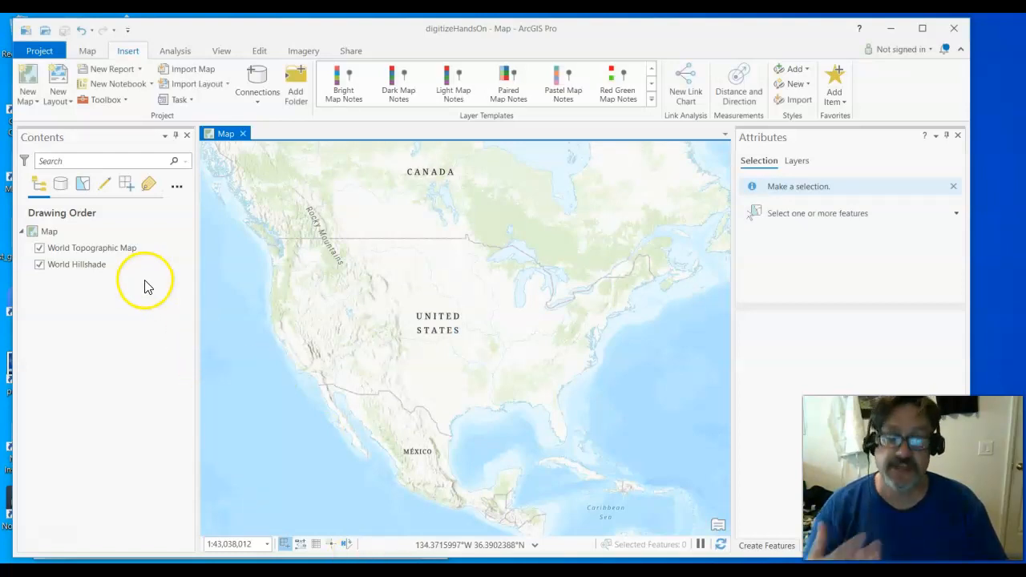
click(958, 136)
click(958, 135)
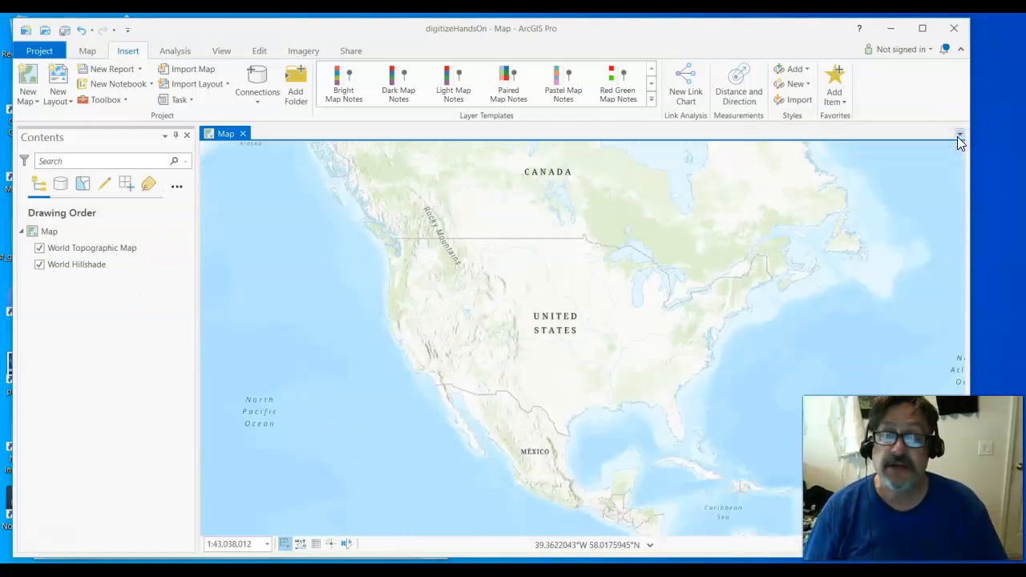
Switch to File Explorer, open the digitizeHandsOn folder inside handsOn, and examine the project's geodatabase, project file and toolbox
key(alt+Tab)
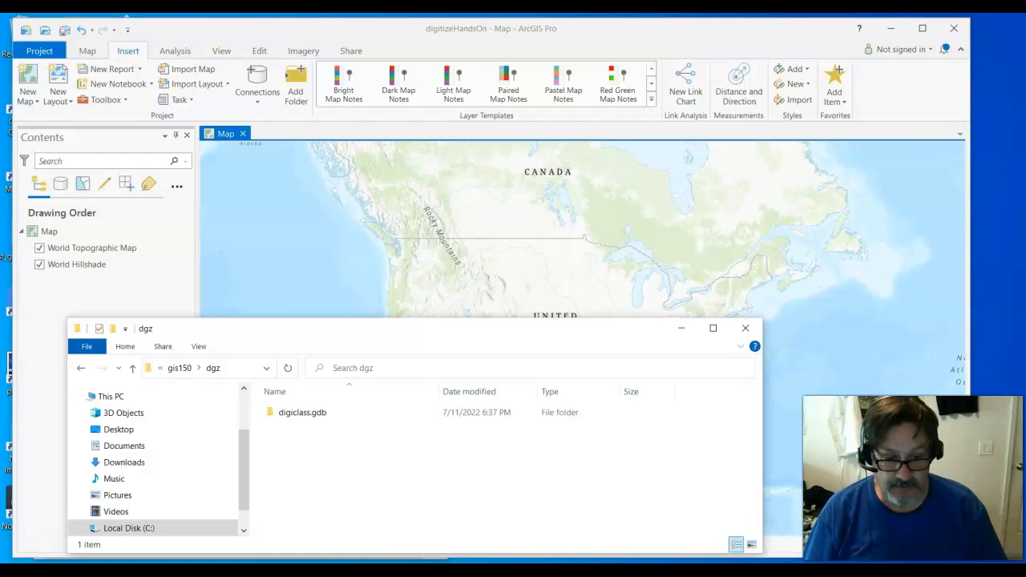
drag(382, 320, 403, 155)
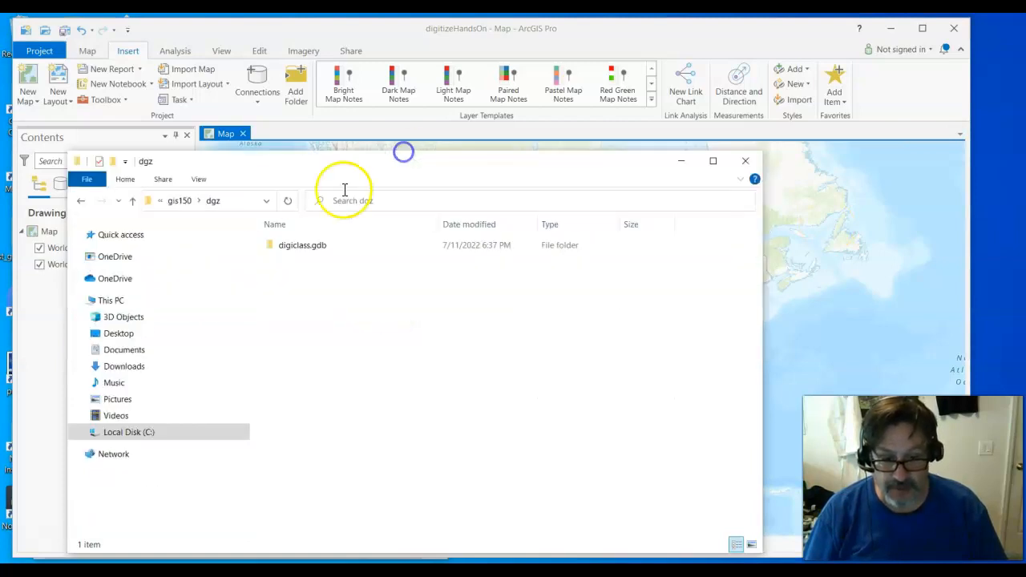
click(180, 202)
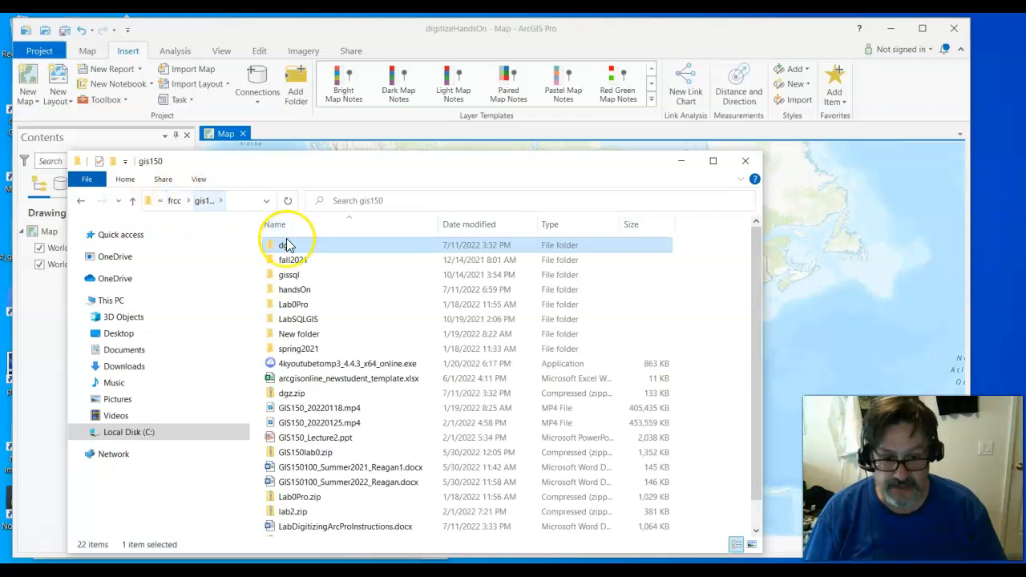
double_click(296, 290)
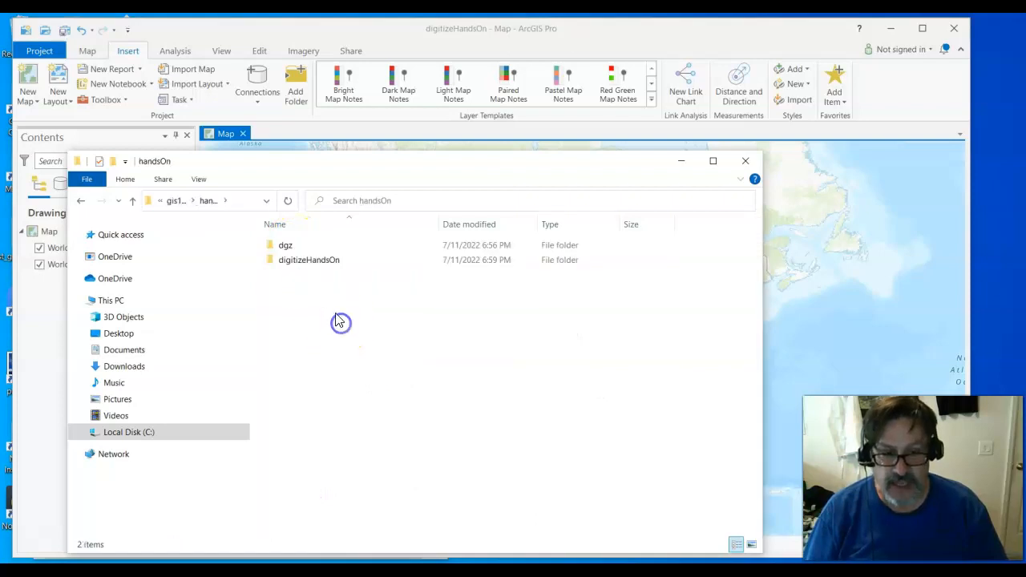
double_click(305, 260)
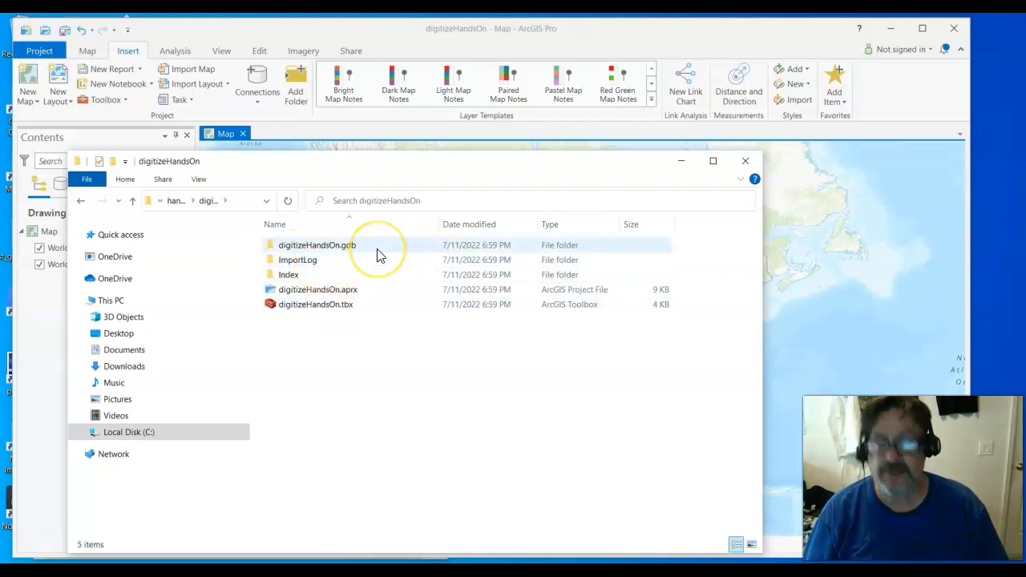
mouse_move(379, 255)
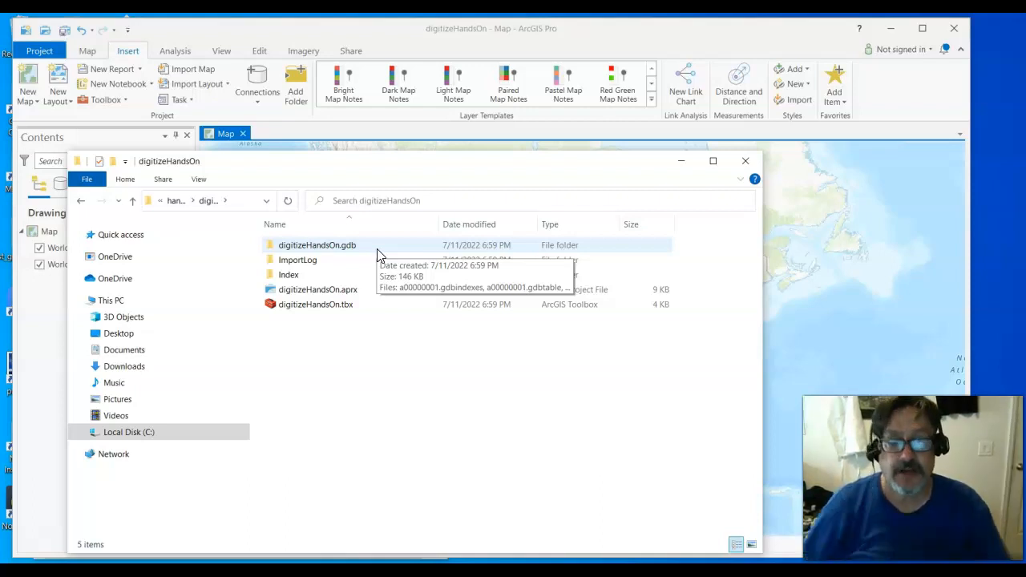
click(349, 289)
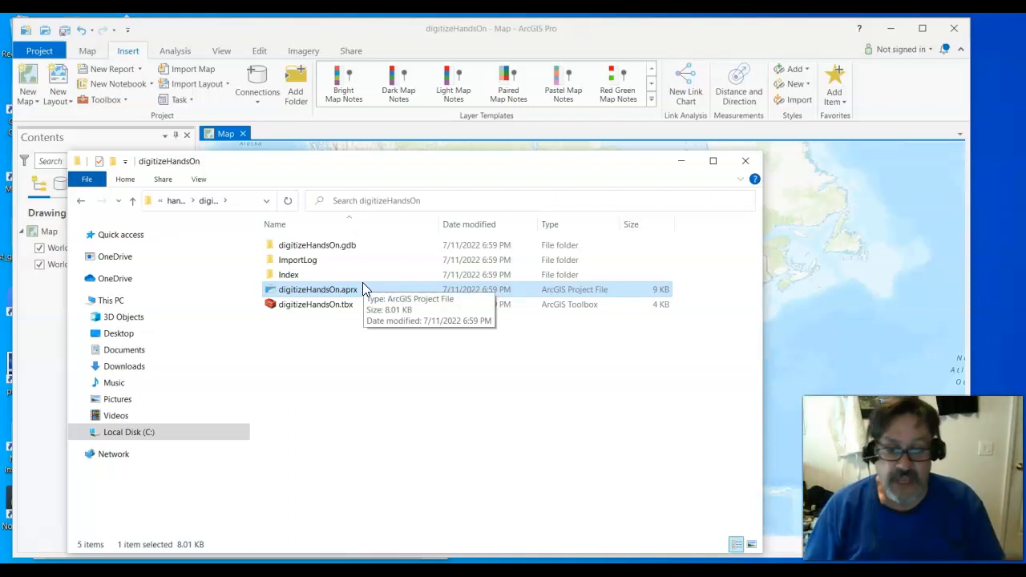
click(362, 287)
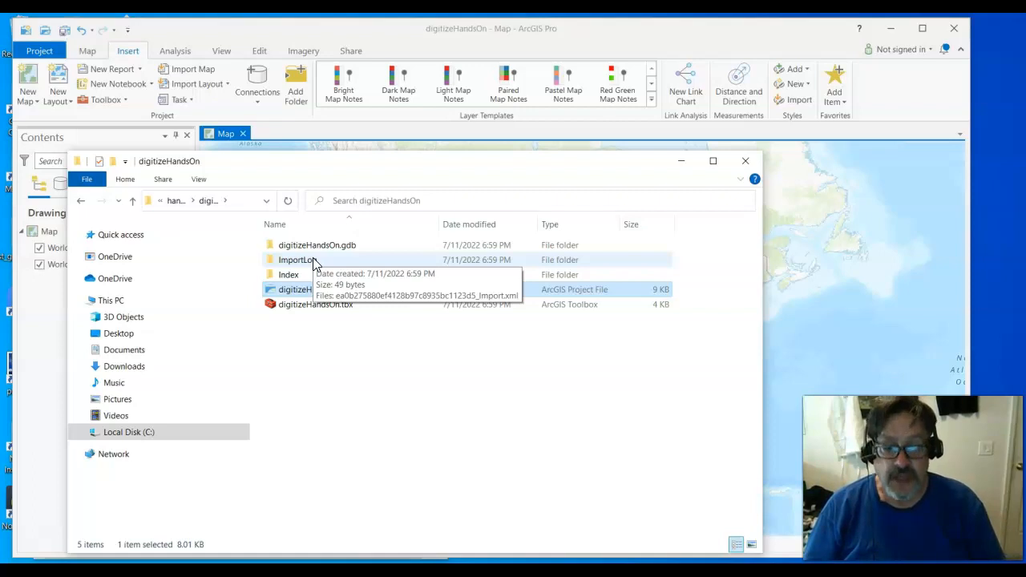
Check the geodatabase in the dgz folder under handsOn, go back to handsOn, and close the File Explorer window
click(174, 201)
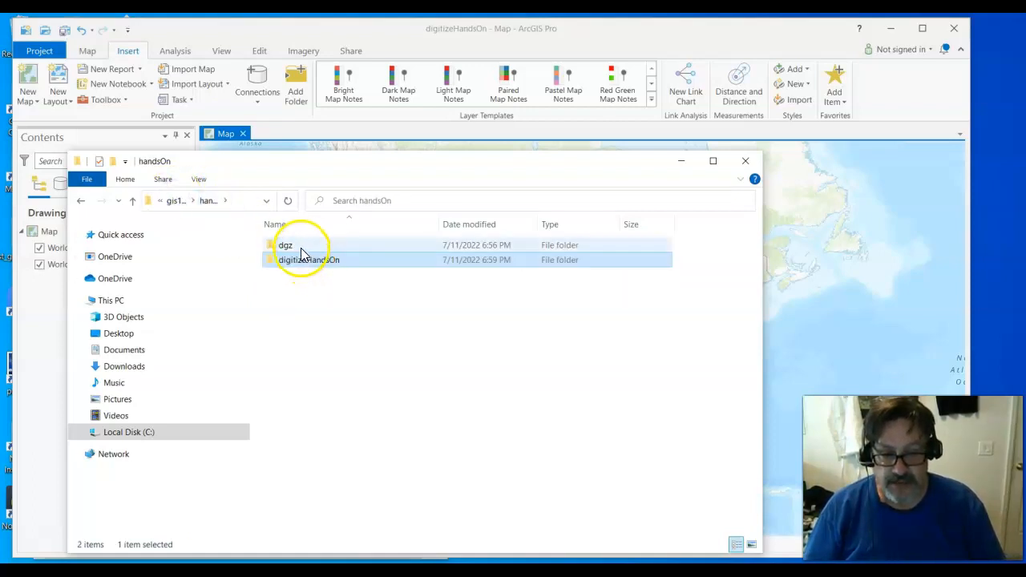
double_click(301, 247)
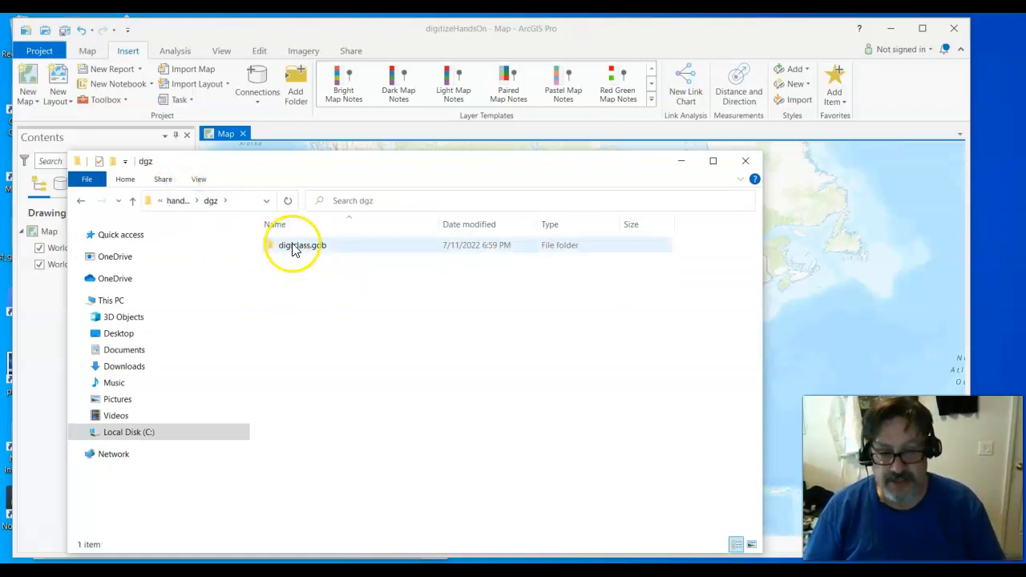
click(178, 202)
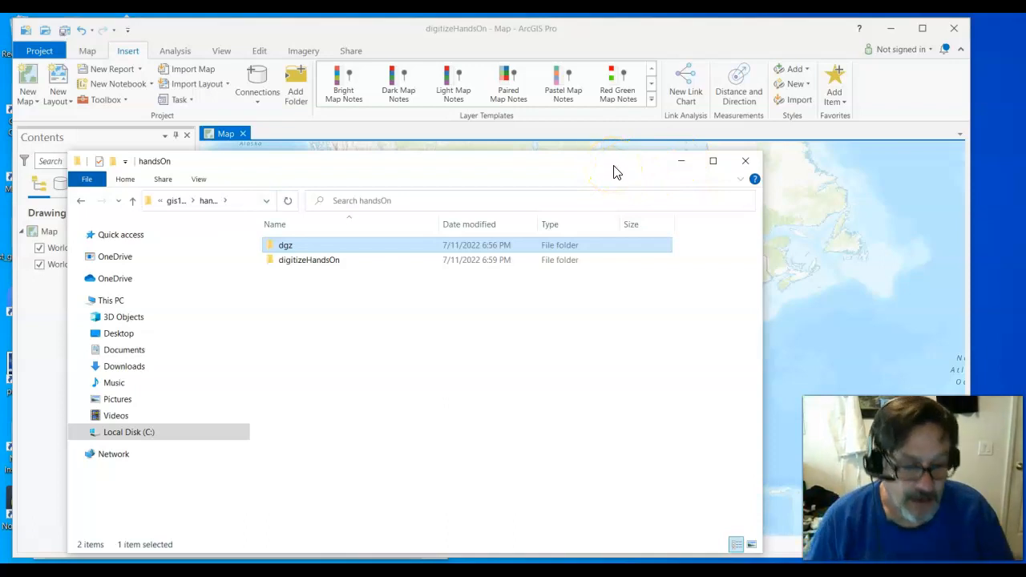
click(746, 161)
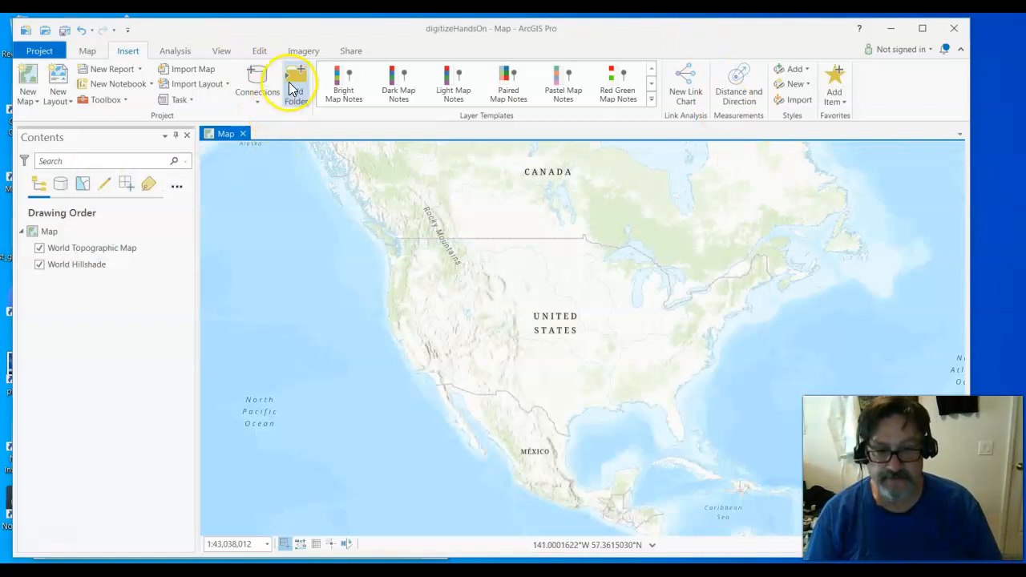
Start adding a folder connection and check which folders are already connected to the project
click(87, 51)
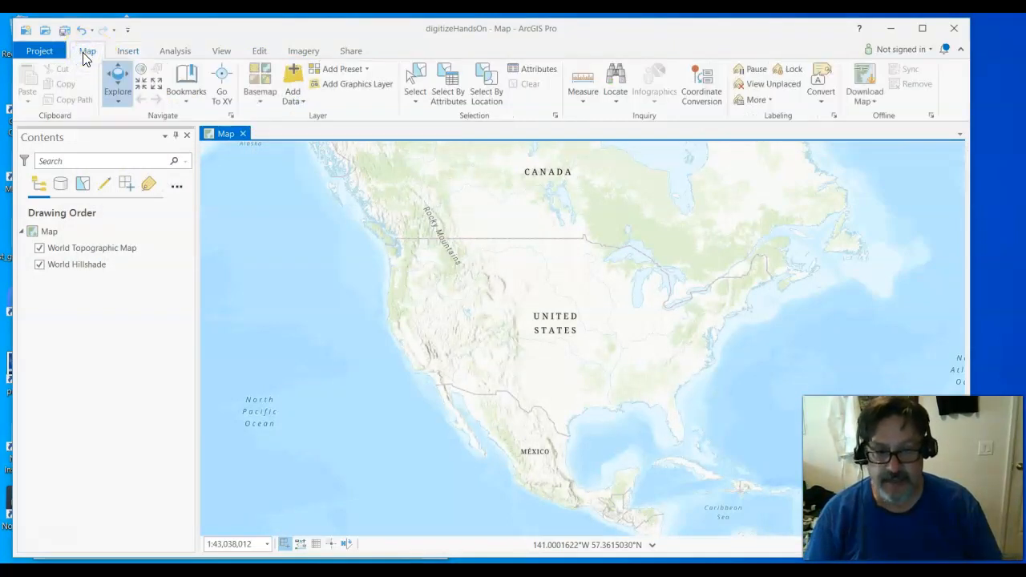
click(127, 52)
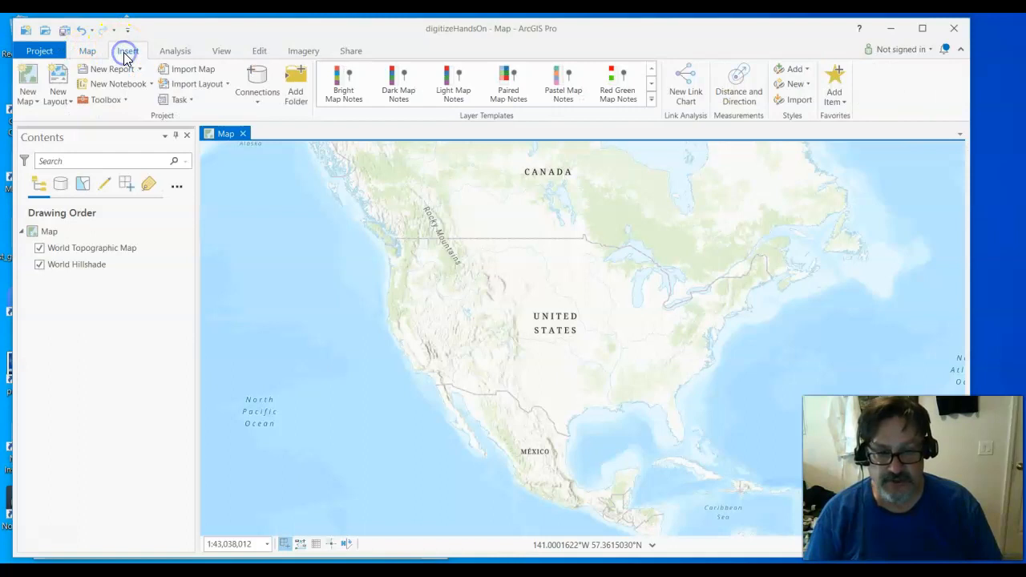
click(296, 88)
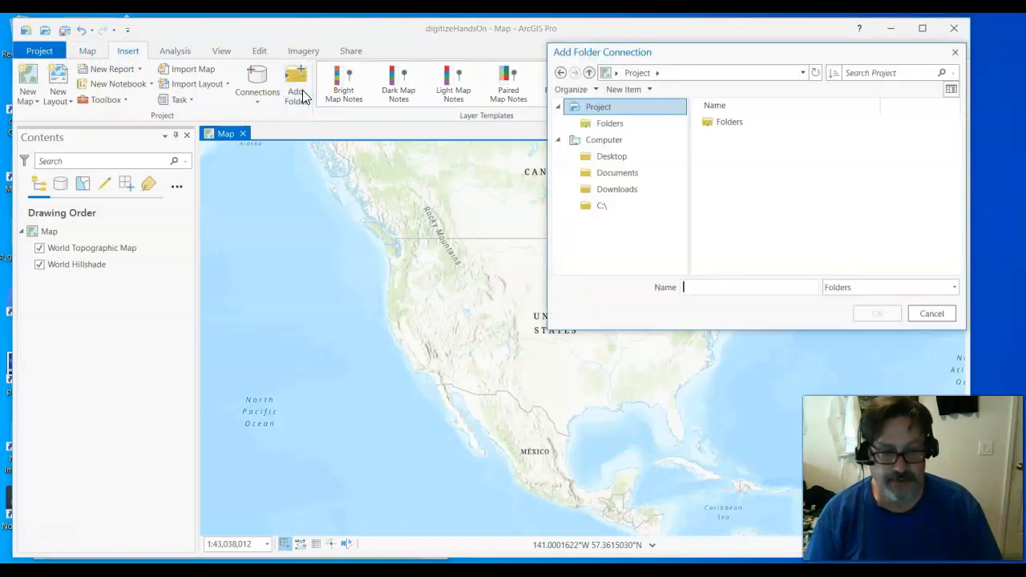
click(609, 123)
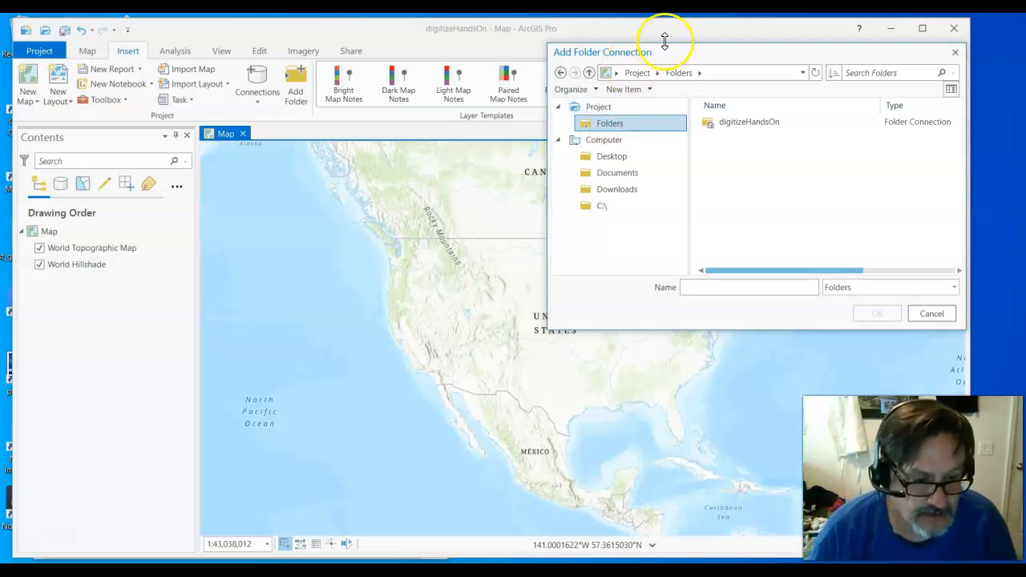
drag(673, 52, 524, 74)
Browse from the C: drive and add a folder connection to C:\bmr\frcc\gis150\handsOn
click(481, 234)
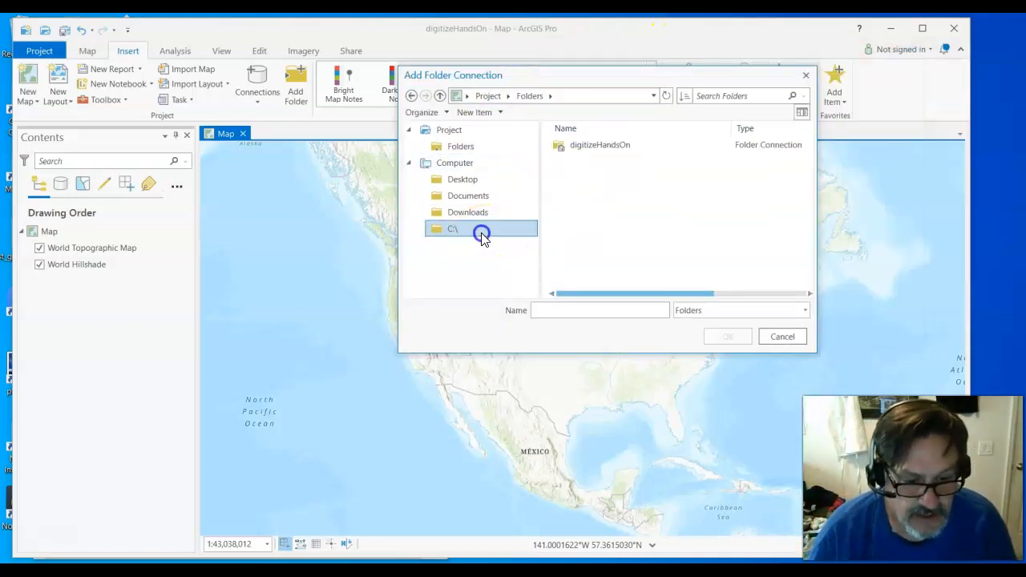
click(603, 152)
double_click(603, 152)
click(587, 159)
double_click(588, 159)
click(585, 146)
double_click(585, 147)
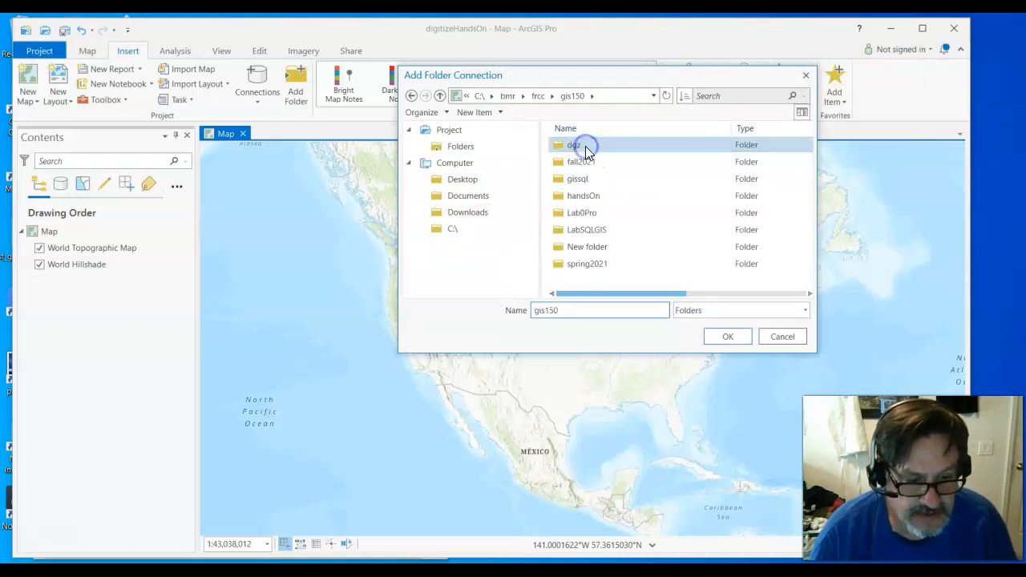
double_click(591, 200)
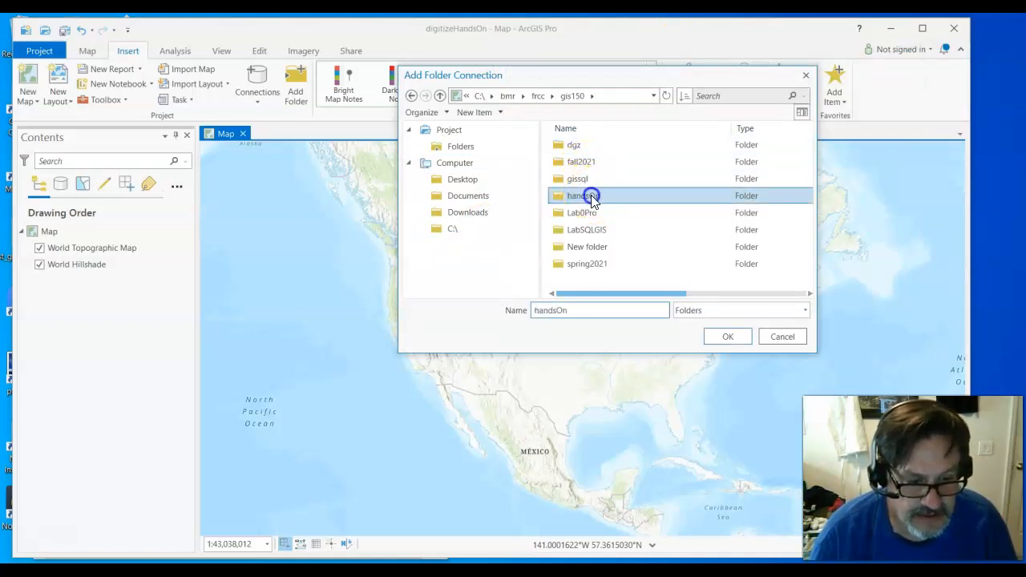
click(727, 337)
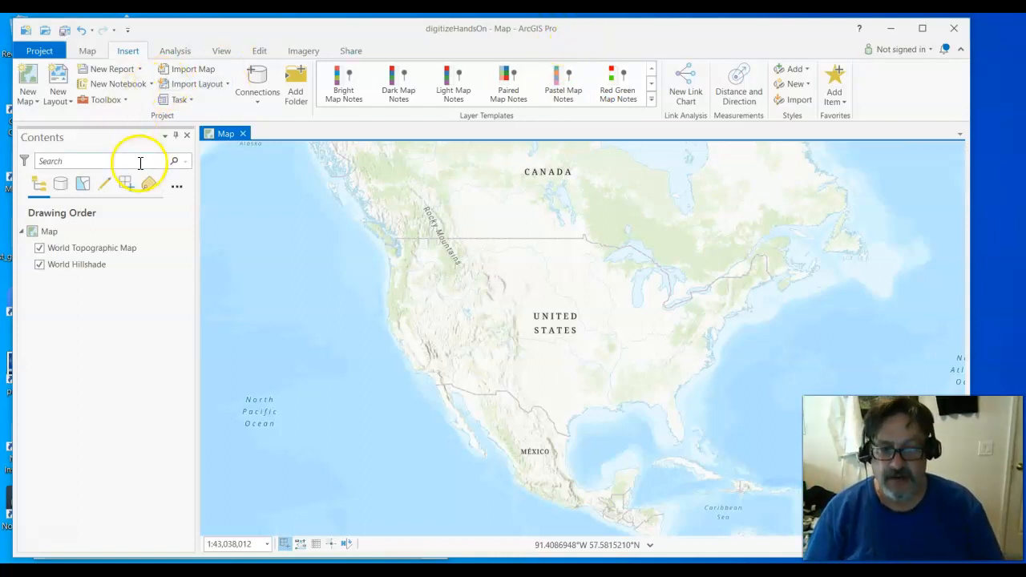
Start adding data to the map and go up from digiclass.gdb to the dgz folder under gis150 to check the path
click(88, 51)
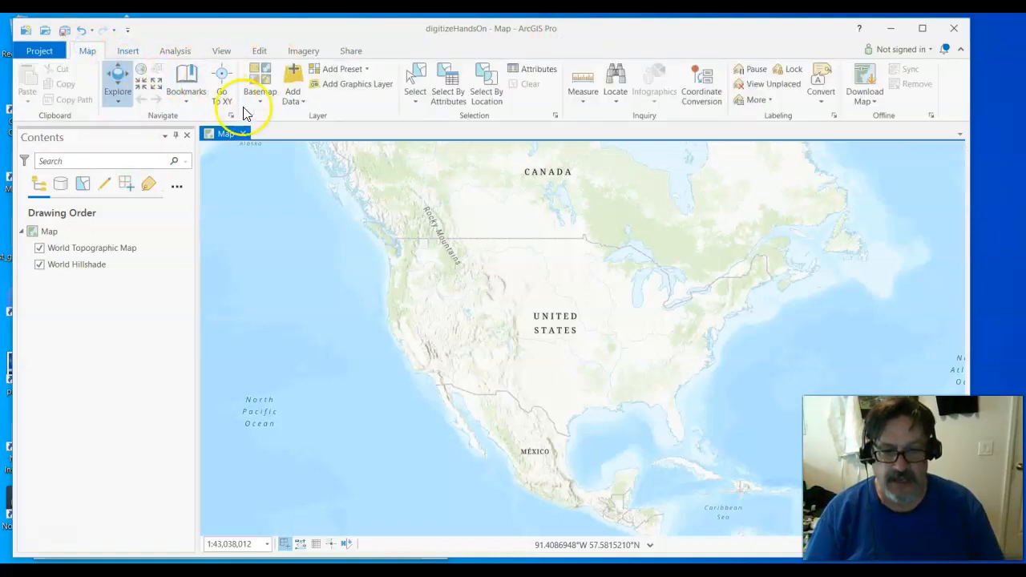
click(290, 102)
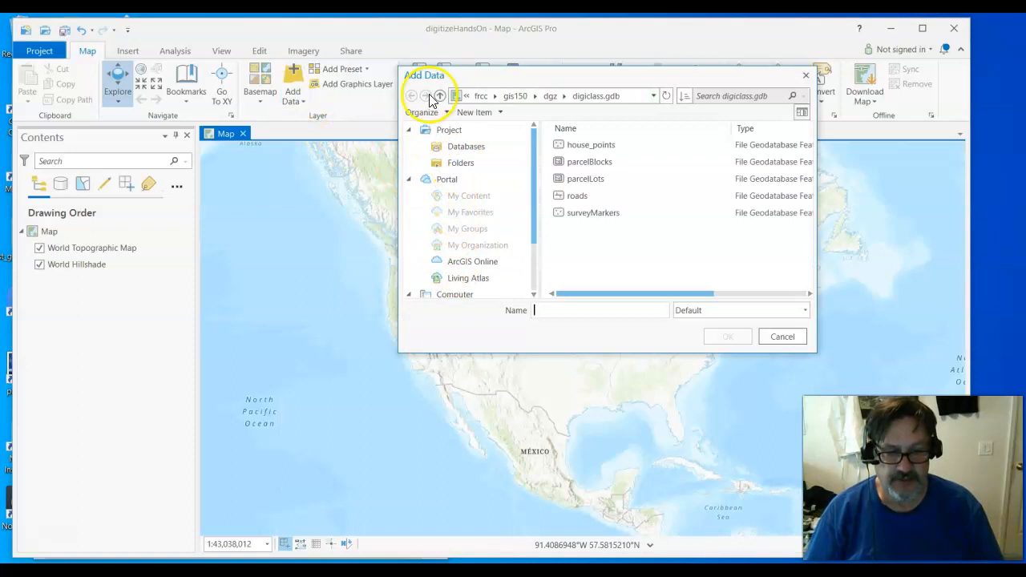
click(465, 166)
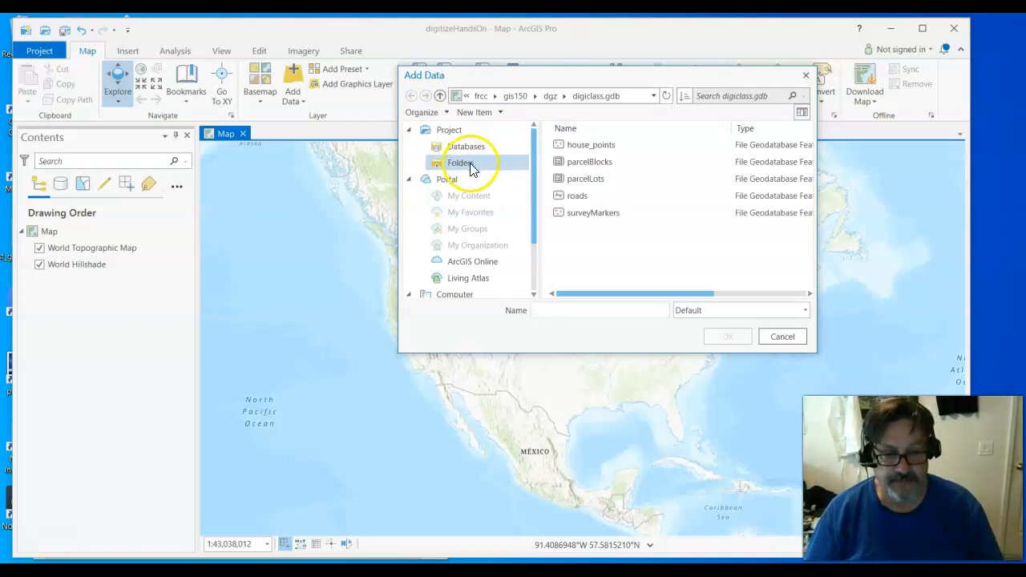
click(528, 99)
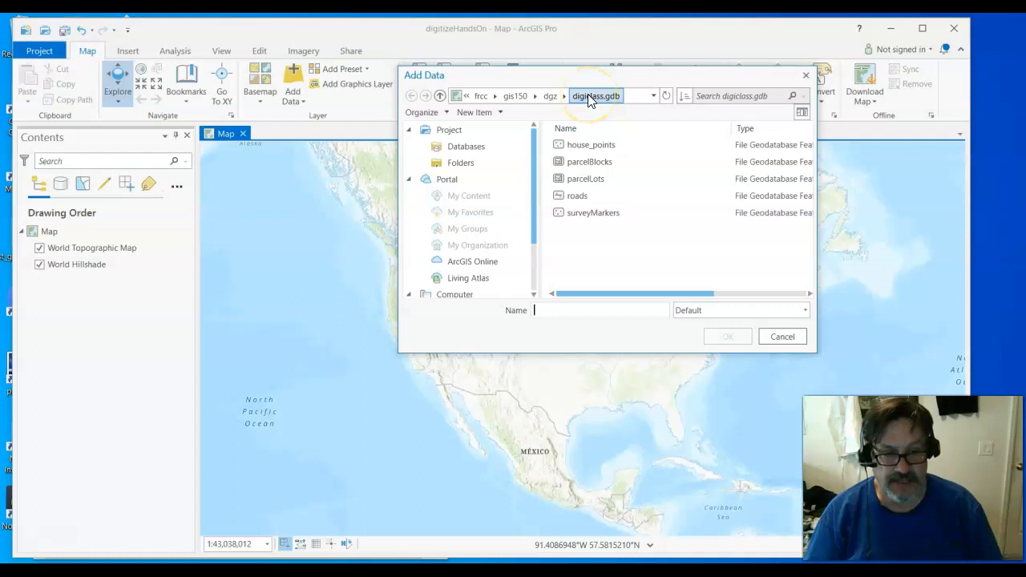
click(554, 97)
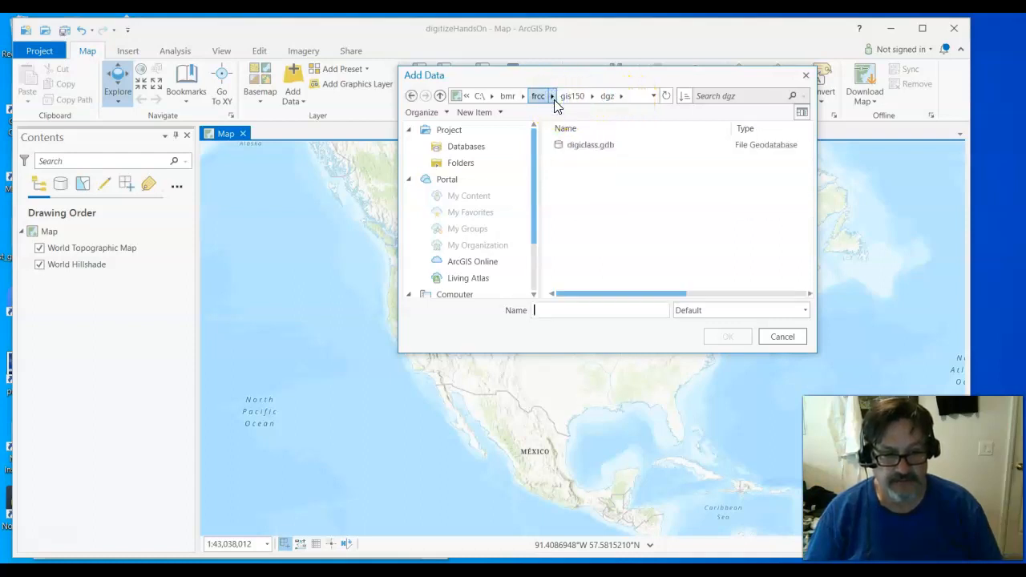
Browse through the project's handsOn folder connection to the dgz folder and open its digiclass.gdb geodatabase
click(468, 161)
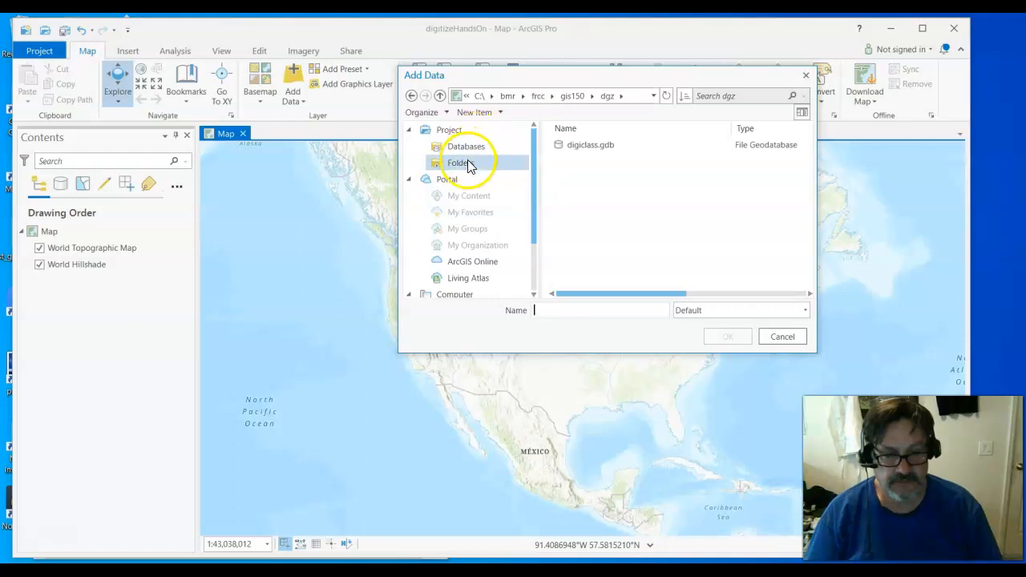
click(576, 163)
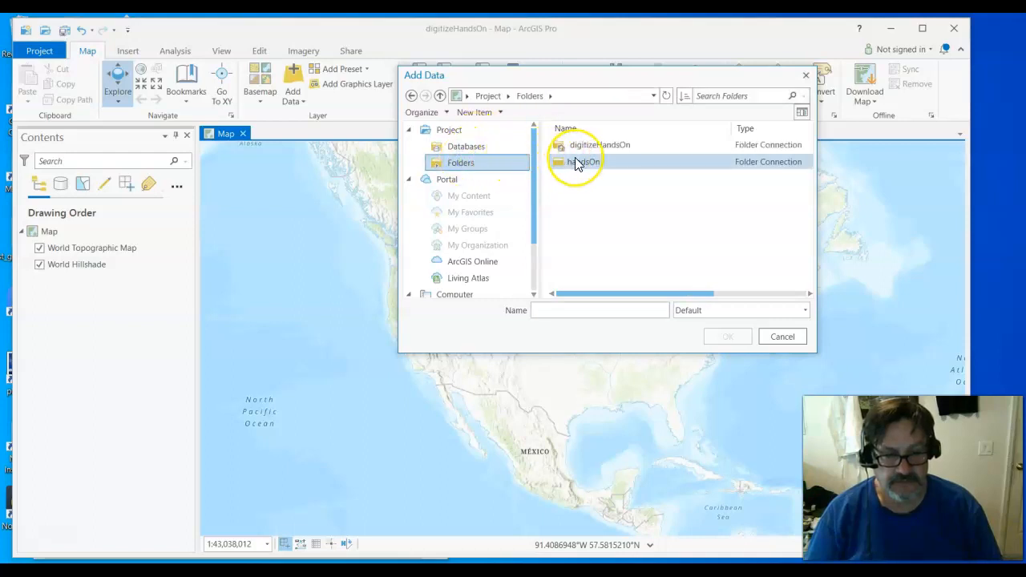
double_click(576, 163)
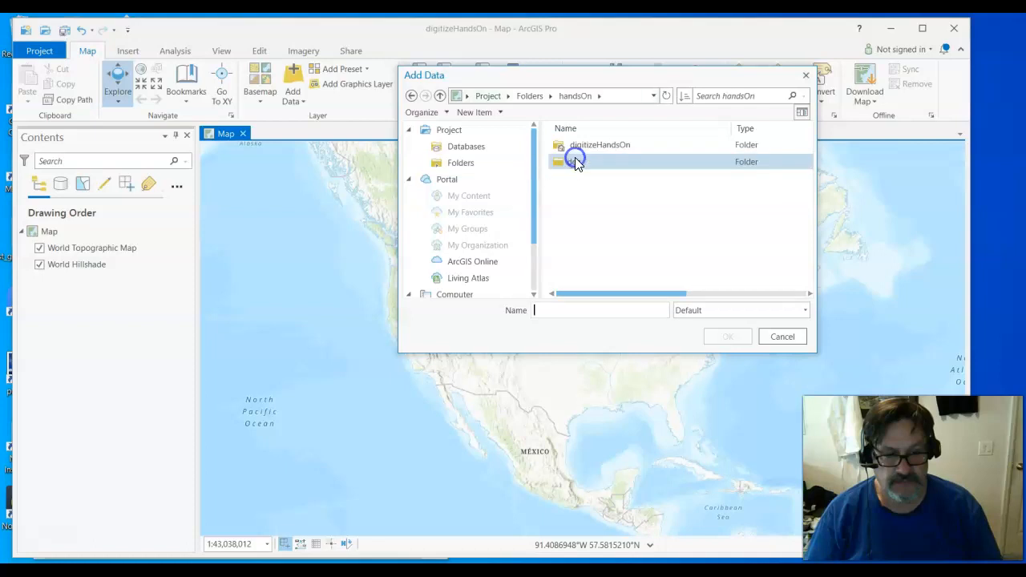
double_click(570, 163)
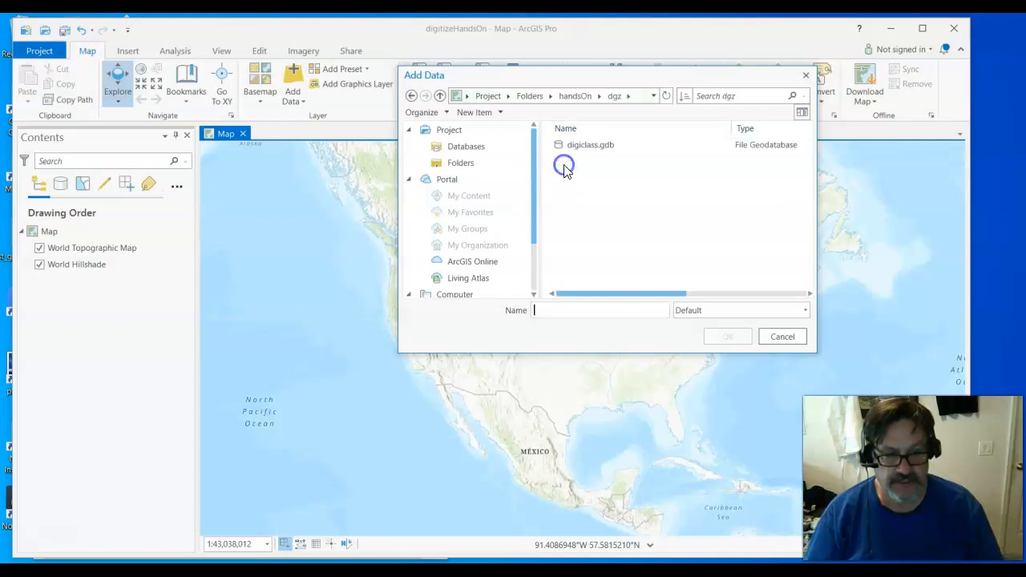
double_click(602, 154)
Add house_points, parcelBlocks, parcelLots, roads and surveyMarkers from digiclass.gdb to the map, and save the project
click(663, 179)
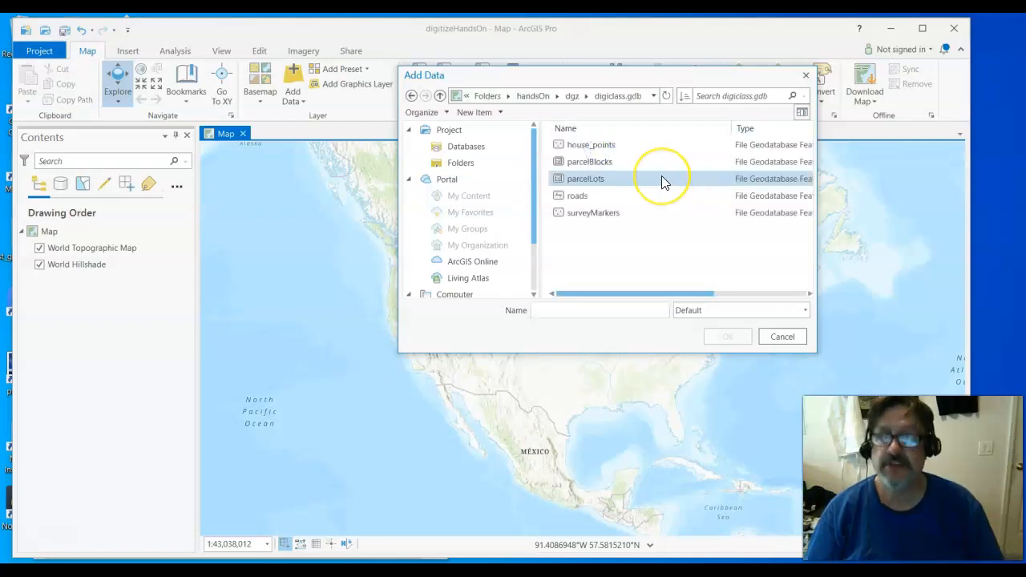
click(624, 147)
shift+click(637, 217)
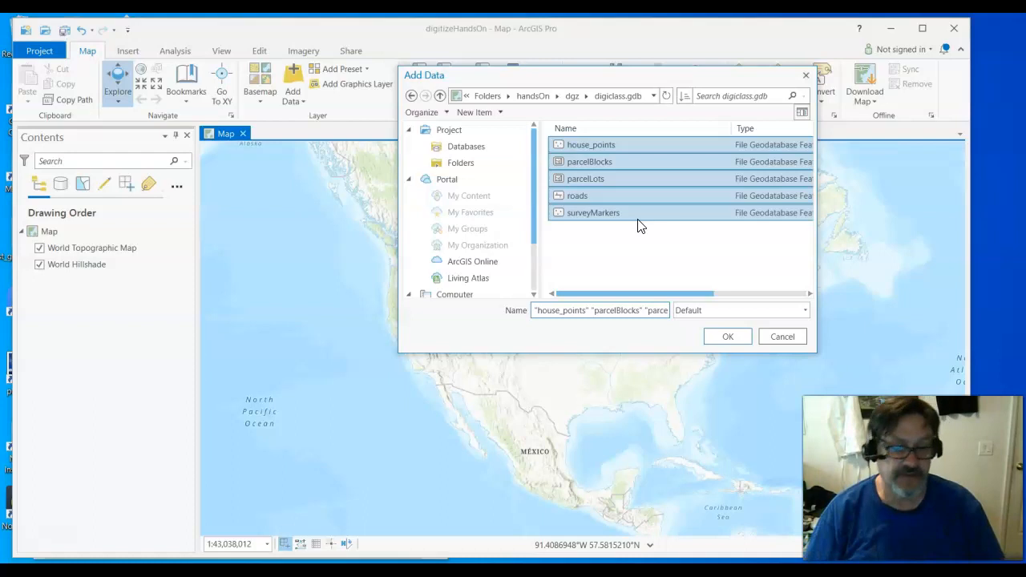
click(729, 337)
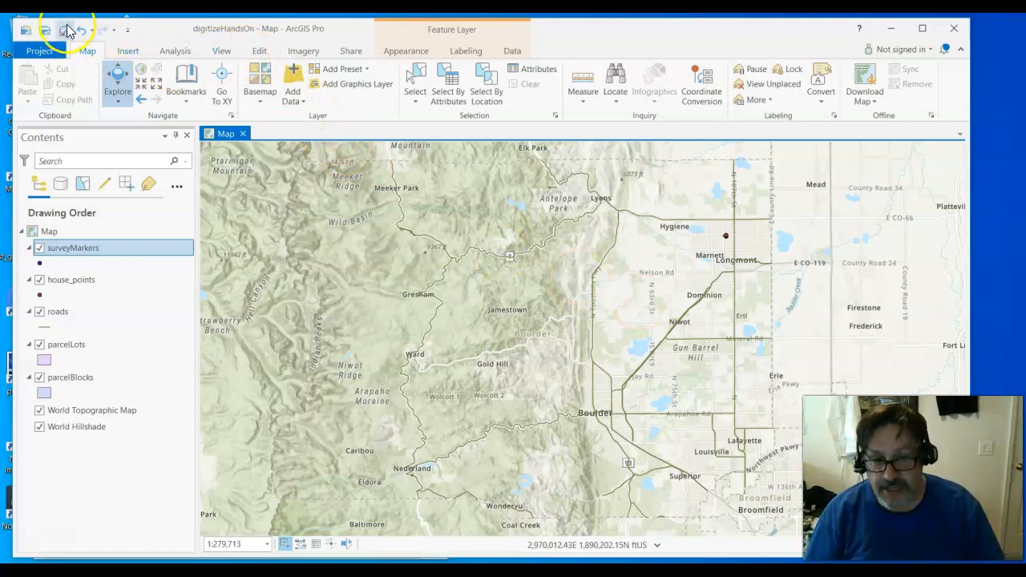
click(65, 31)
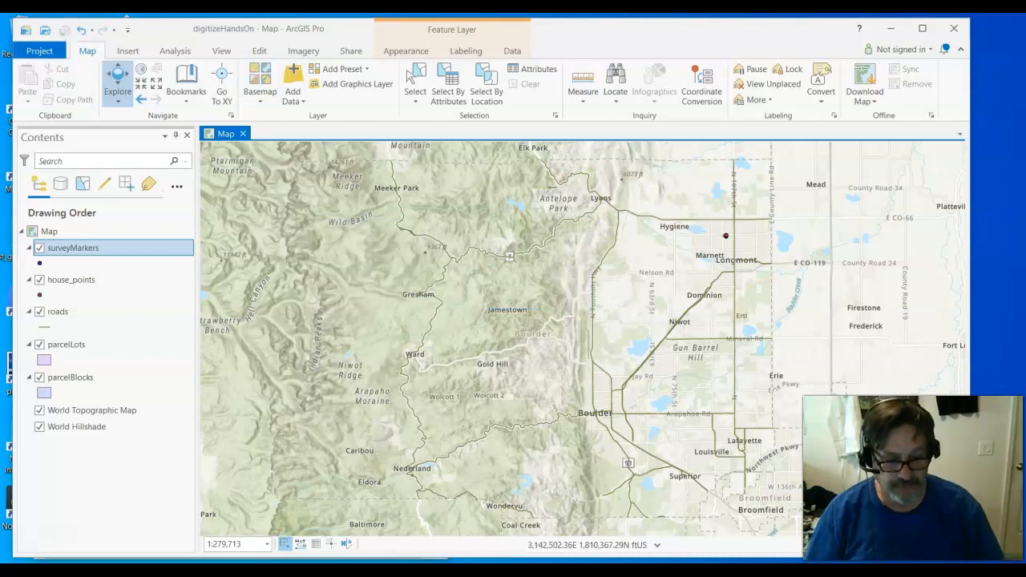
click(657, 542)
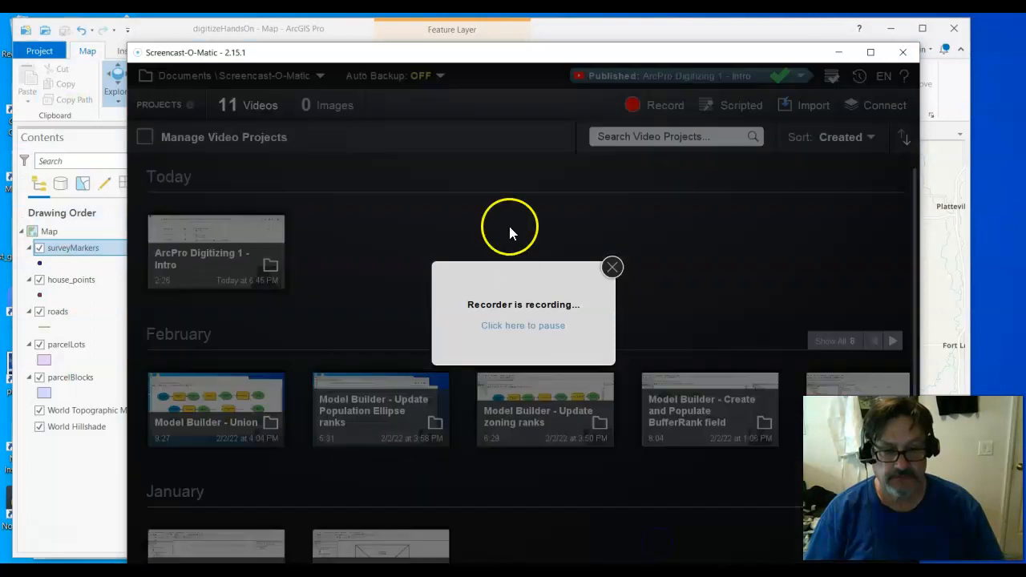